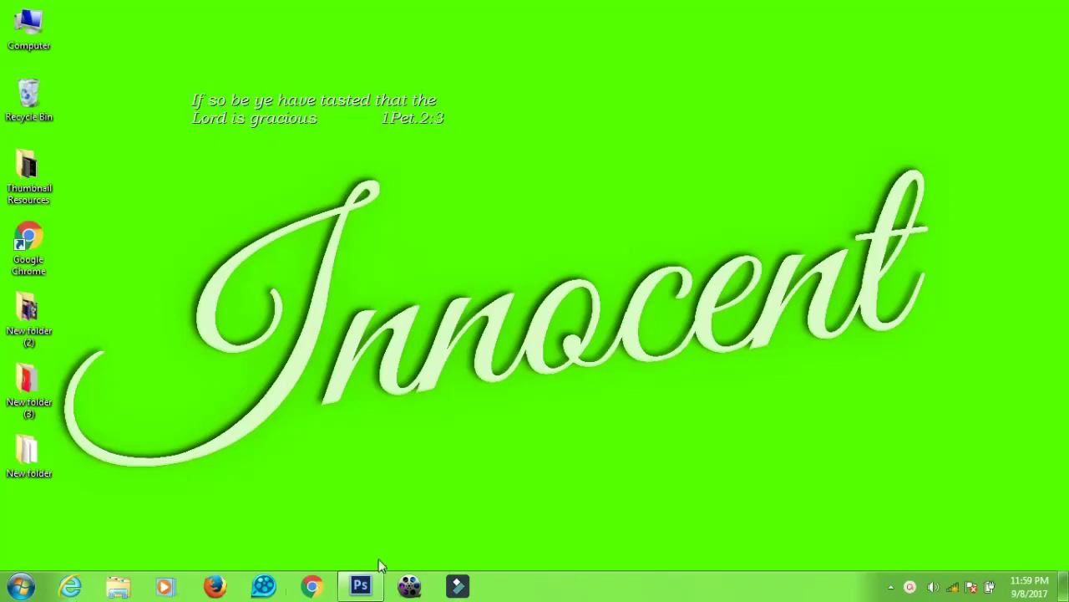
# Create a blank white 1280 × 720 px document at 300 ppi.
pyautogui.click(372, 585)
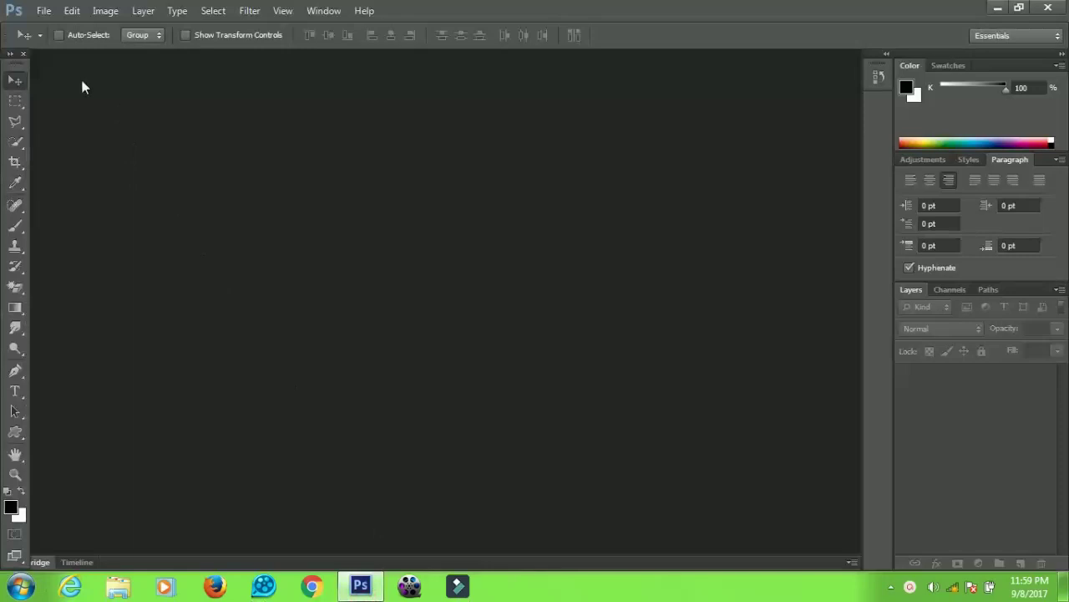
pyautogui.click(45, 10)
pyautogui.click(59, 28)
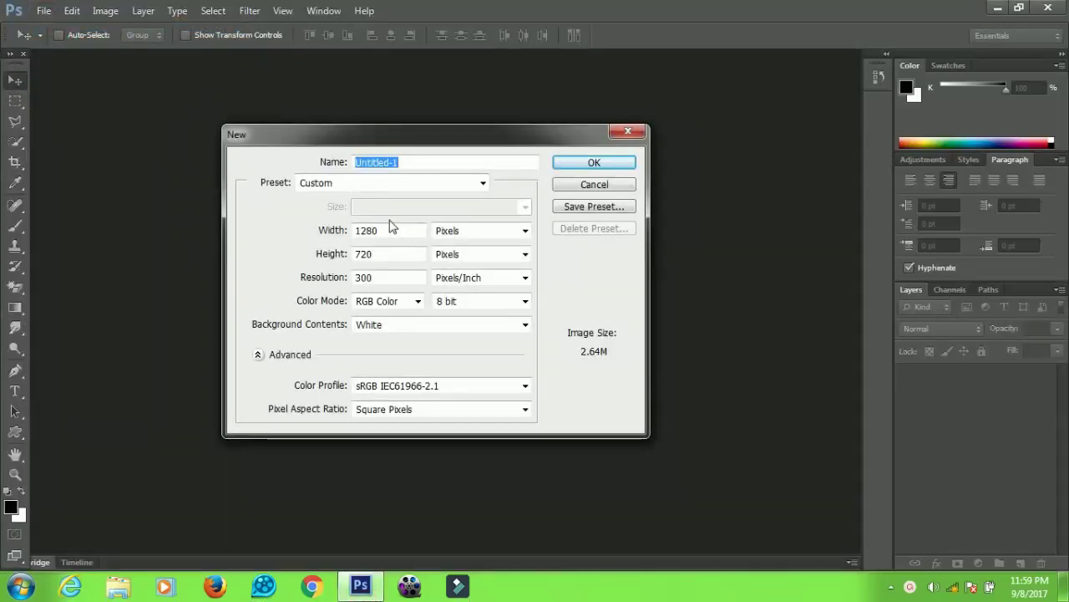
pyautogui.doubleClick(406, 235)
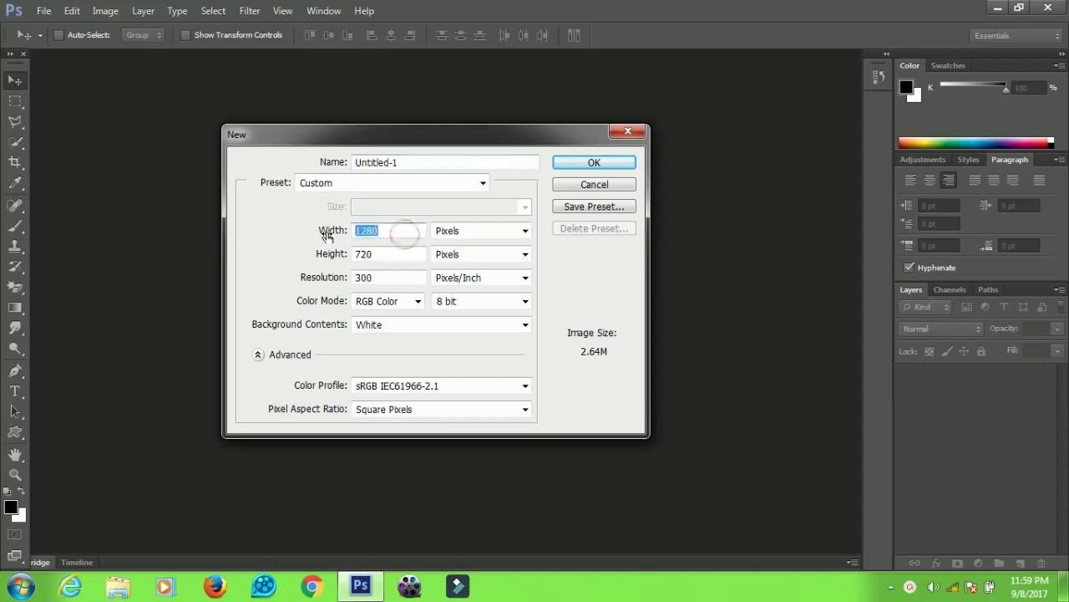
pyautogui.click(386, 253)
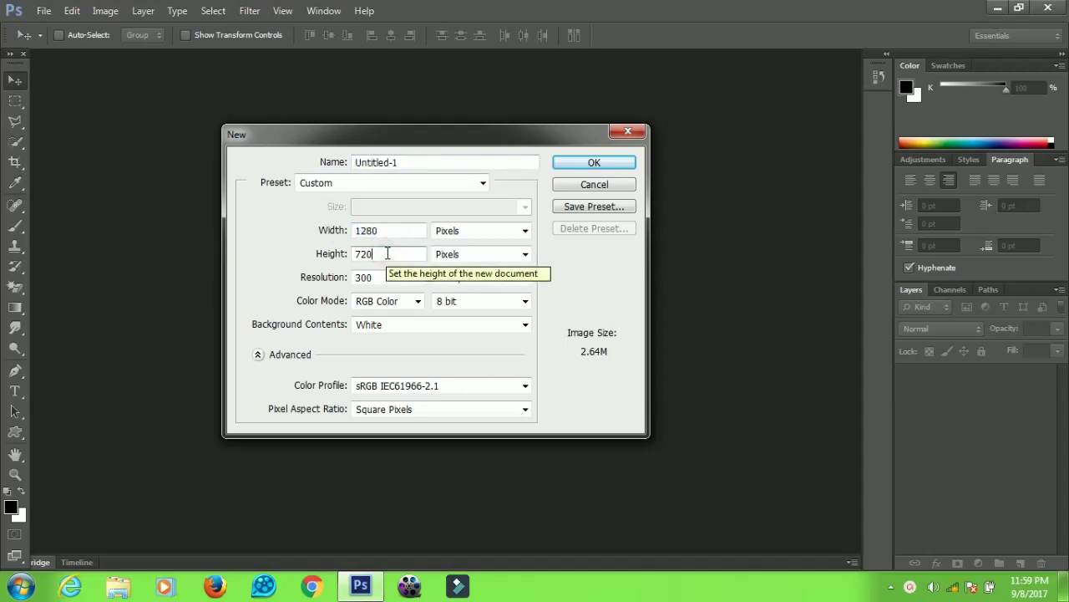
pyautogui.doubleClick(385, 279)
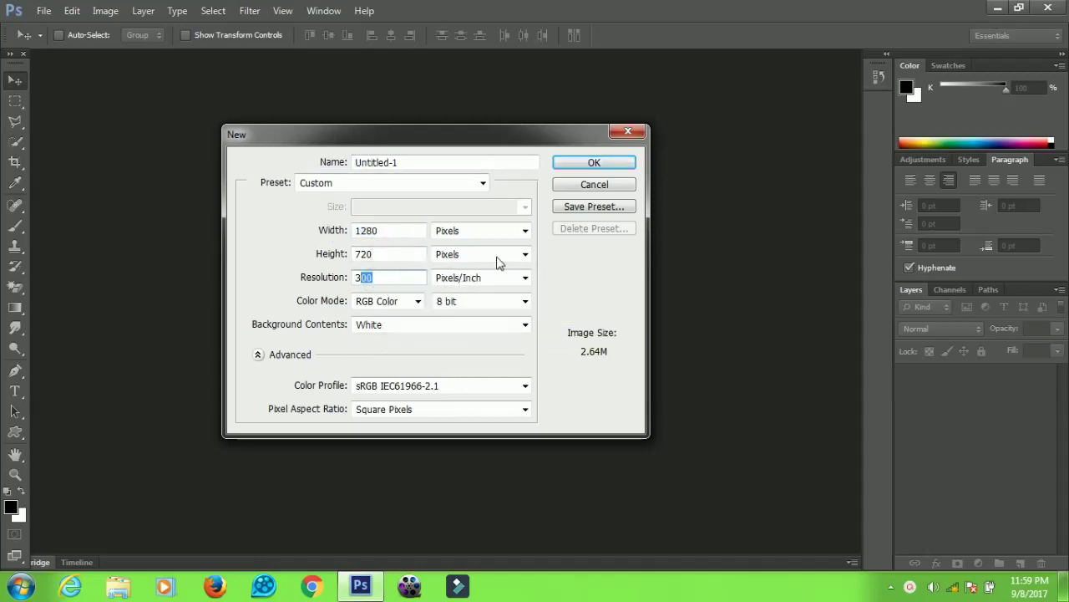
pyautogui.click(585, 162)
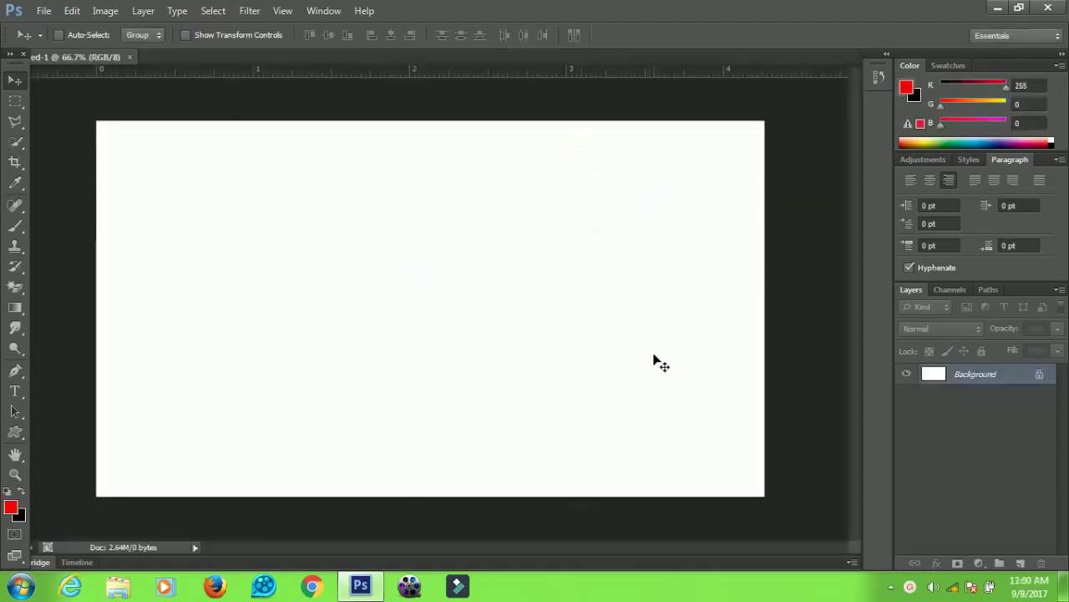
# Add a Solid Color fill layer in dark red, hex 710000.
pyautogui.click(980, 565)
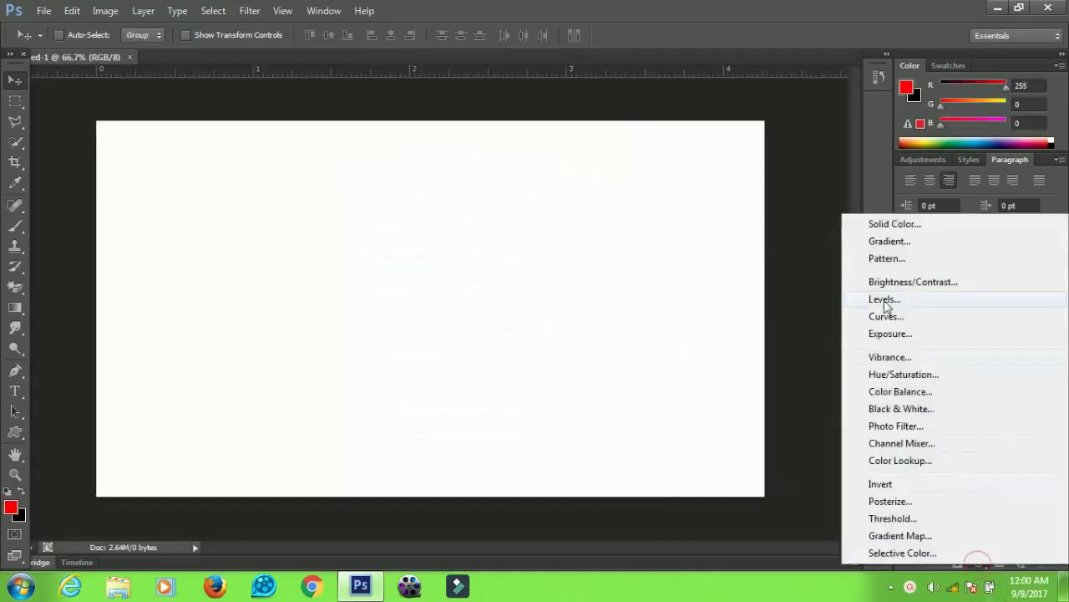
pyautogui.click(887, 226)
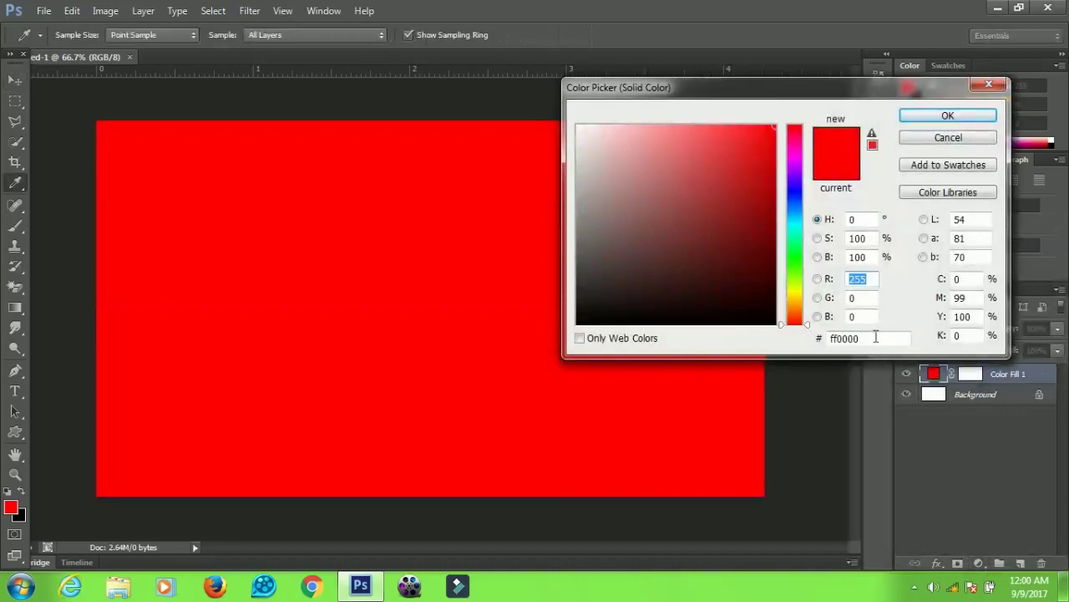
pyautogui.moveTo(886, 337); pyautogui.dragTo(776, 336)
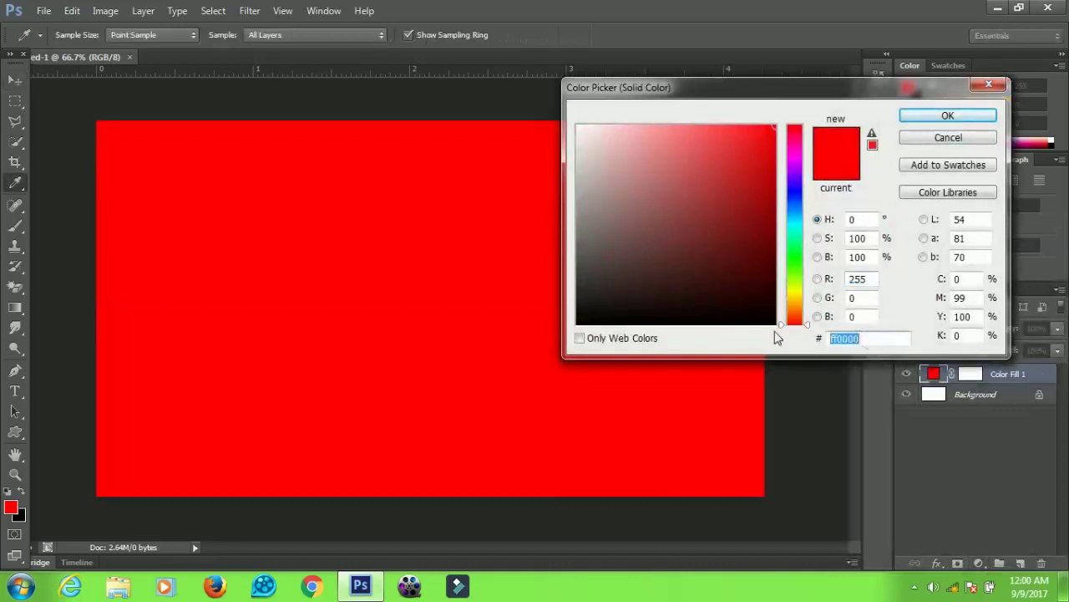
pyautogui.write('71')
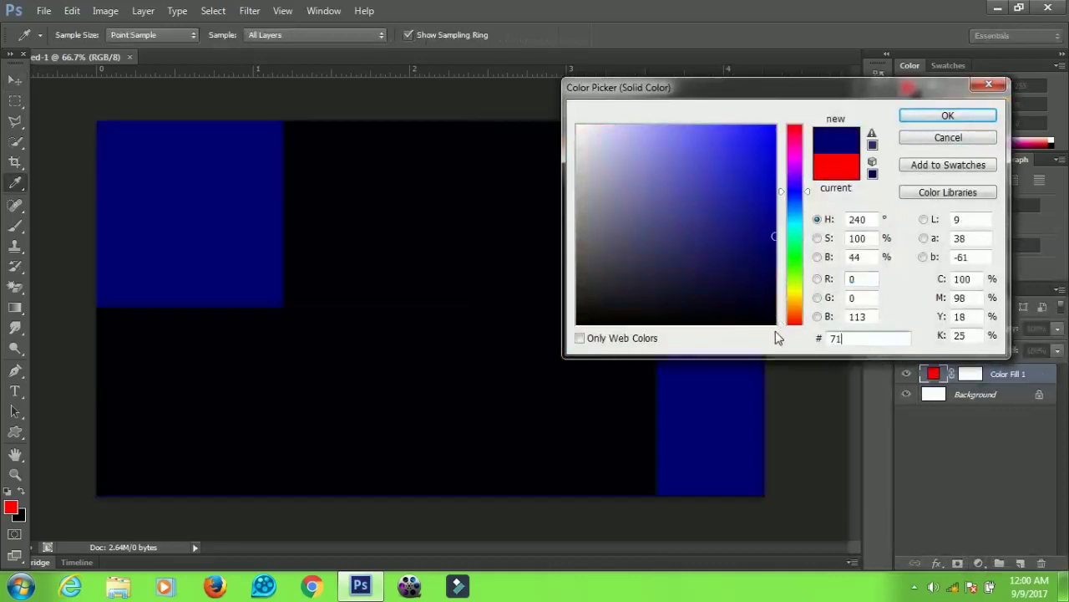
pyautogui.write('0000')
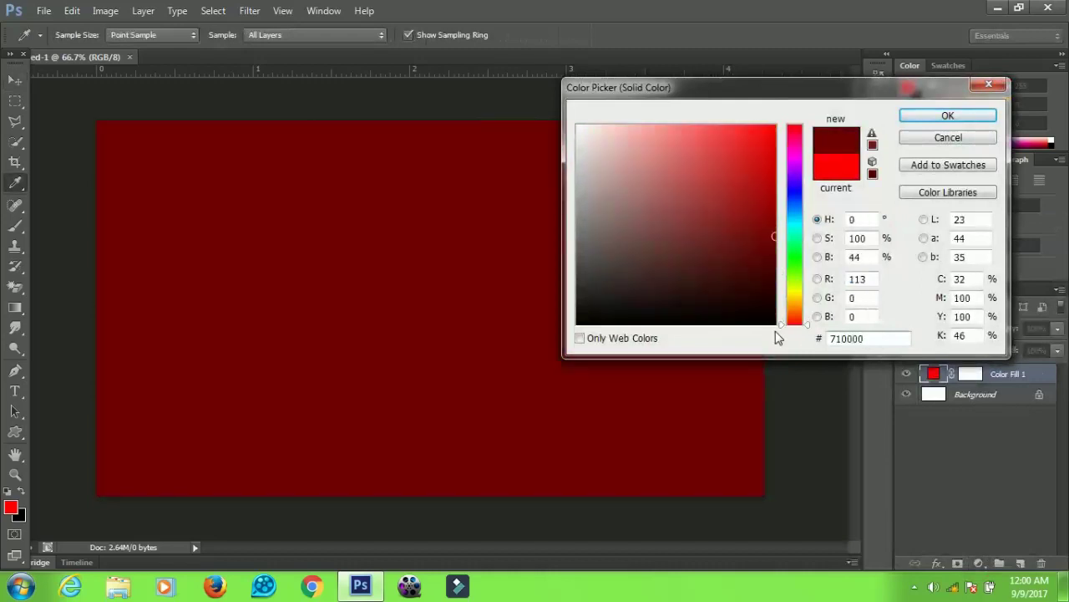
pyautogui.click(928, 117)
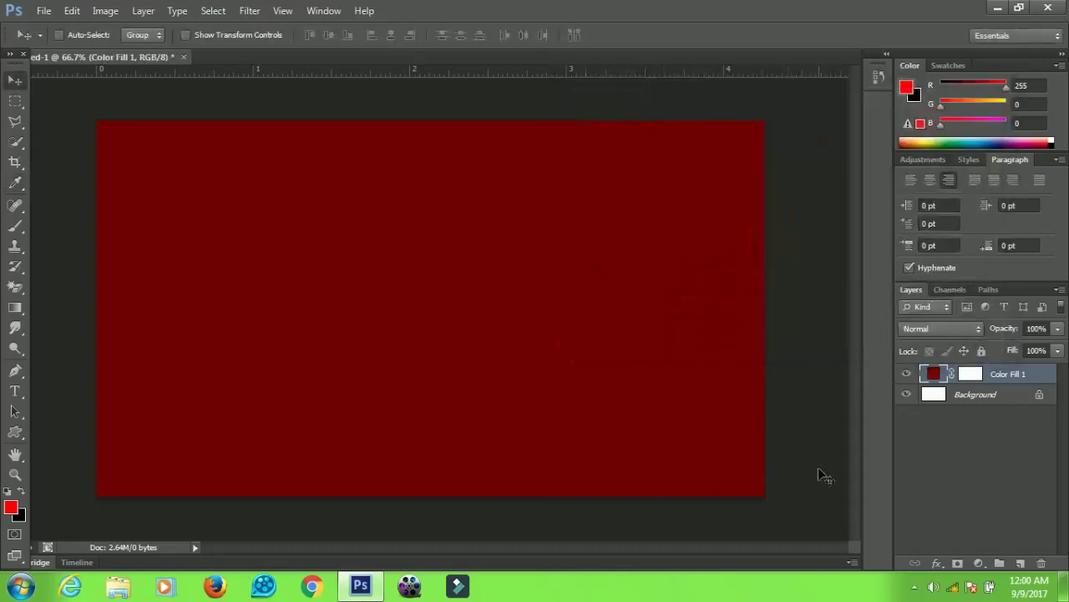
# Add a reversed, enlarged Radial Black, White gradient fill layer in Overlay blend mode.
pyautogui.click(978, 560)
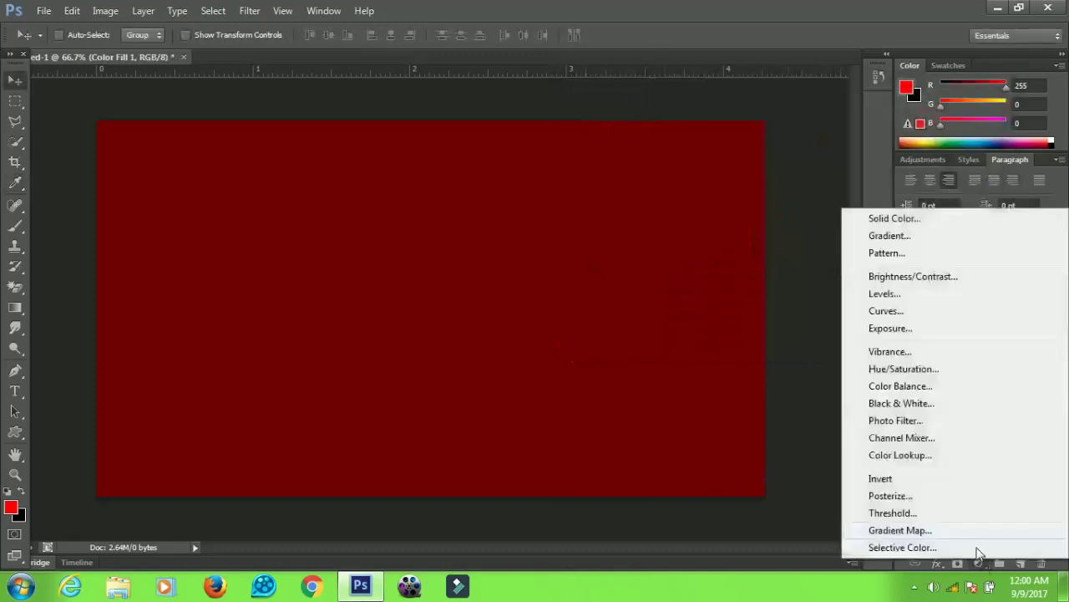
pyautogui.click(889, 236)
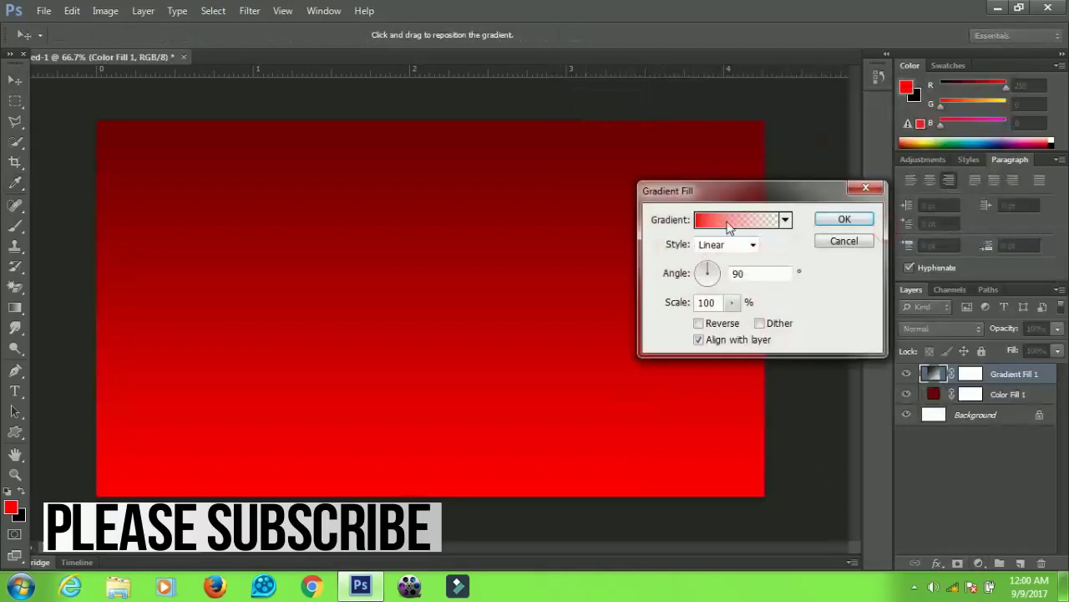
pyautogui.click(728, 220)
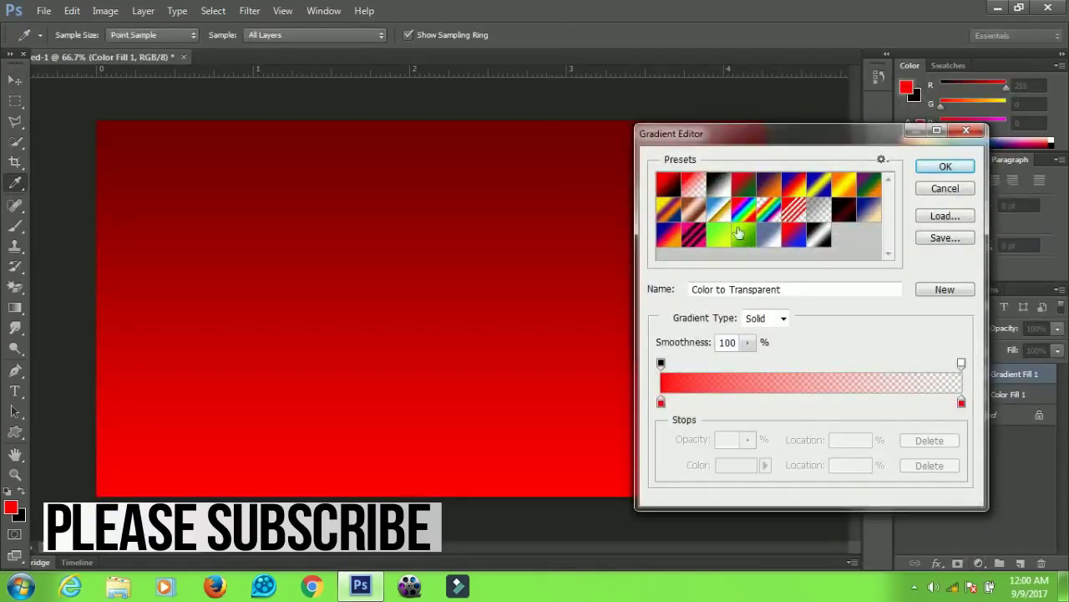
pyautogui.click(723, 192)
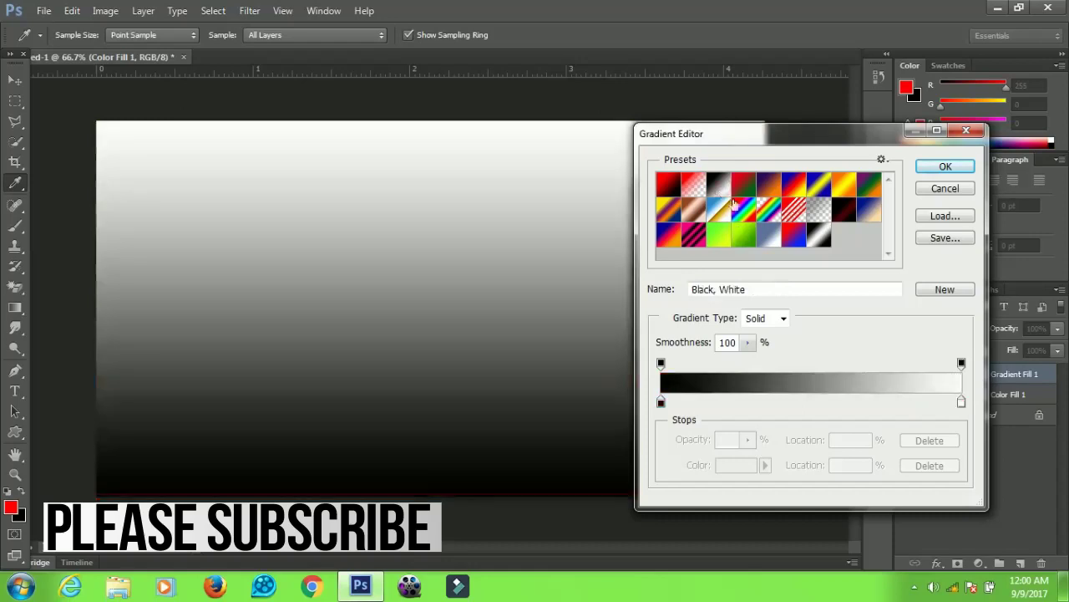
pyautogui.click(945, 167)
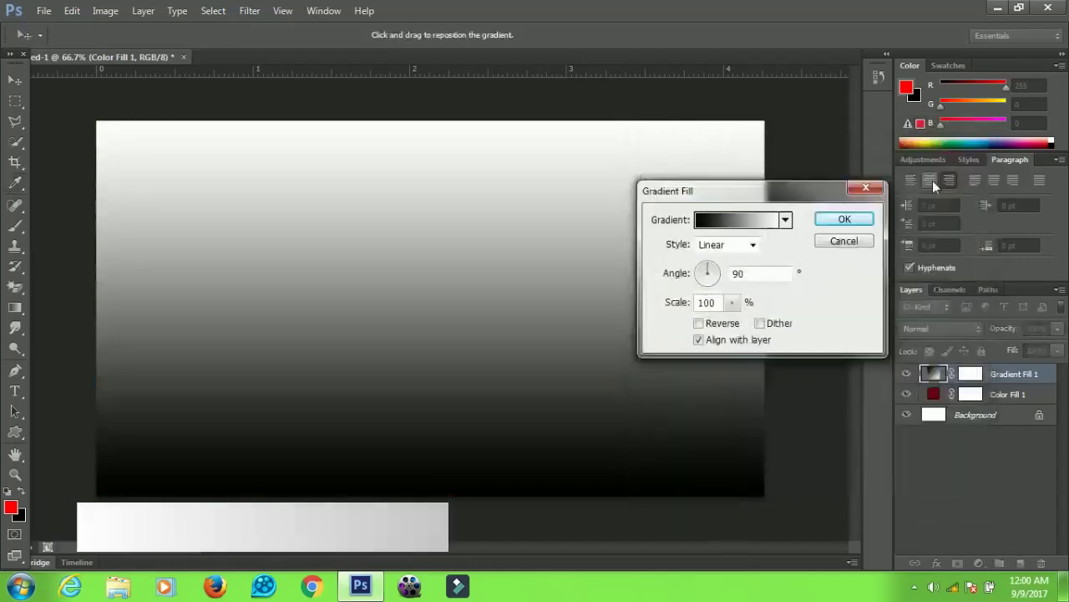
pyautogui.click(722, 249)
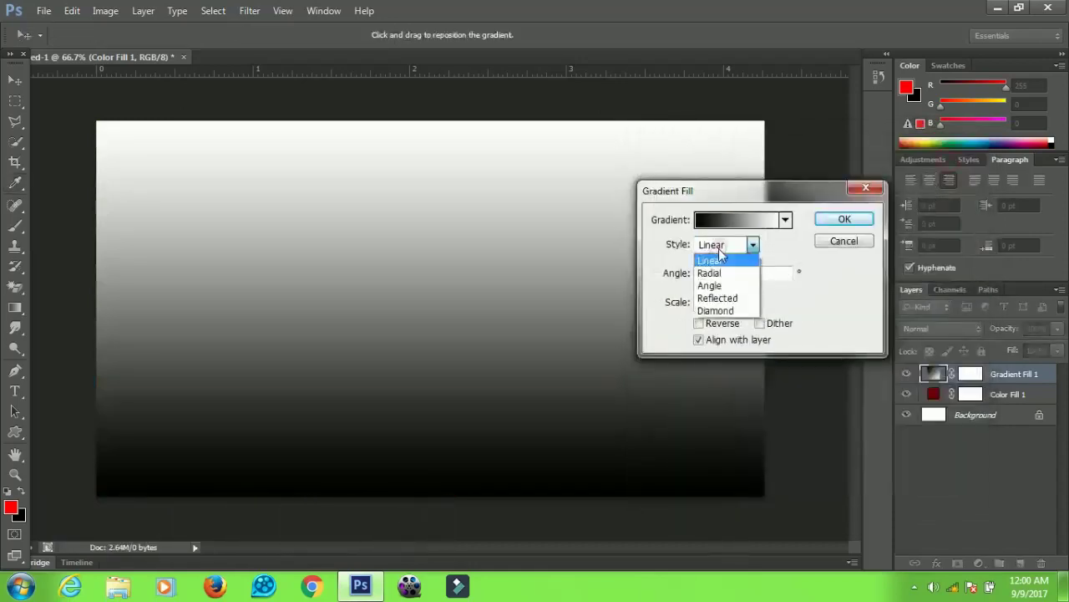
pyautogui.click(717, 274)
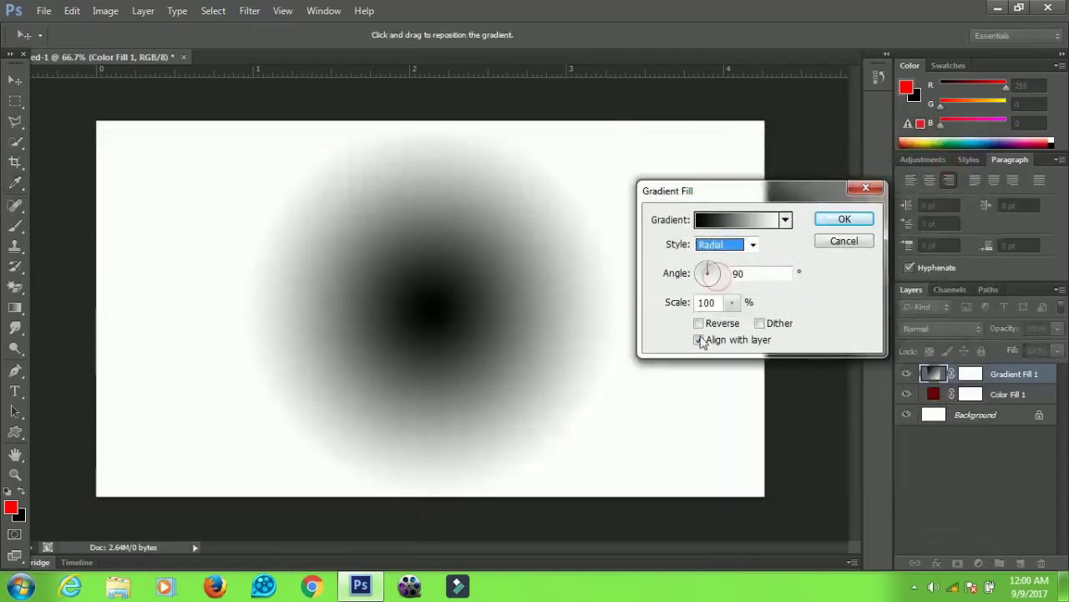
pyautogui.click(700, 324)
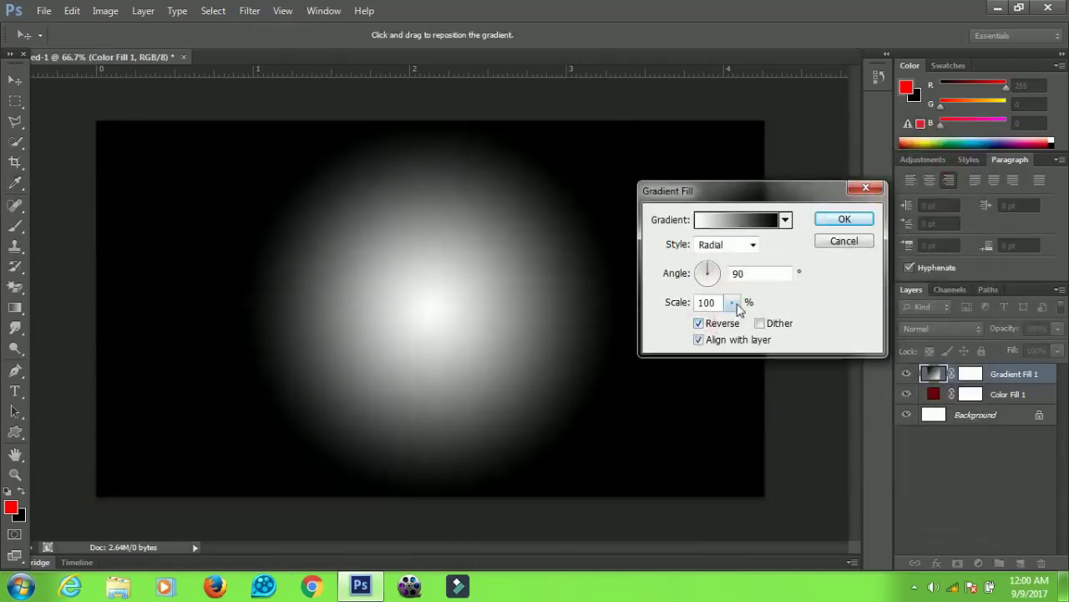
pyautogui.moveTo(733, 308); pyautogui.dragTo(749, 325)
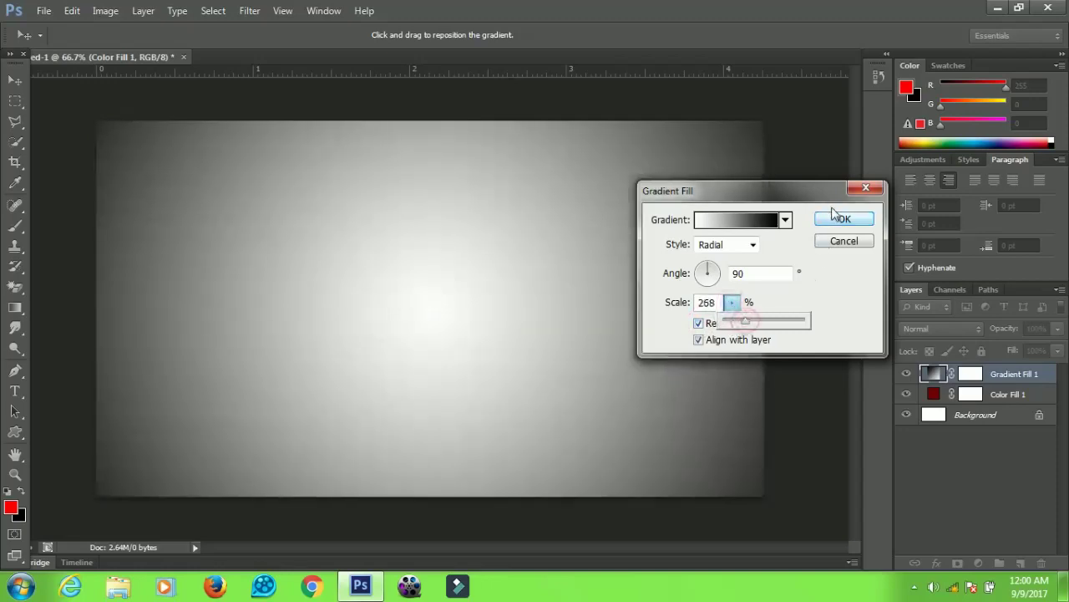
pyautogui.click(833, 217)
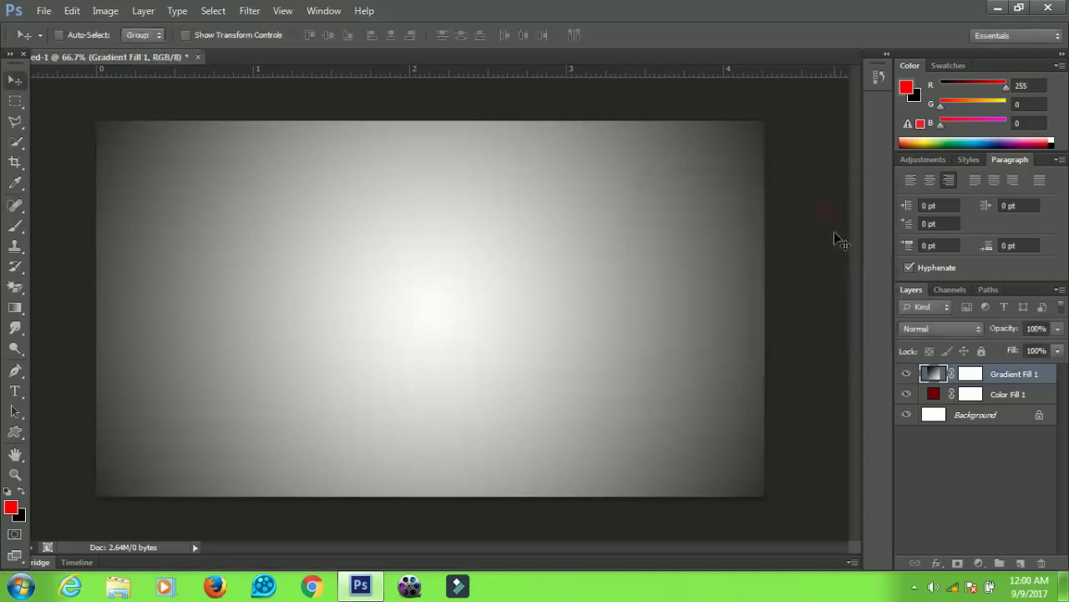
pyautogui.click(923, 328)
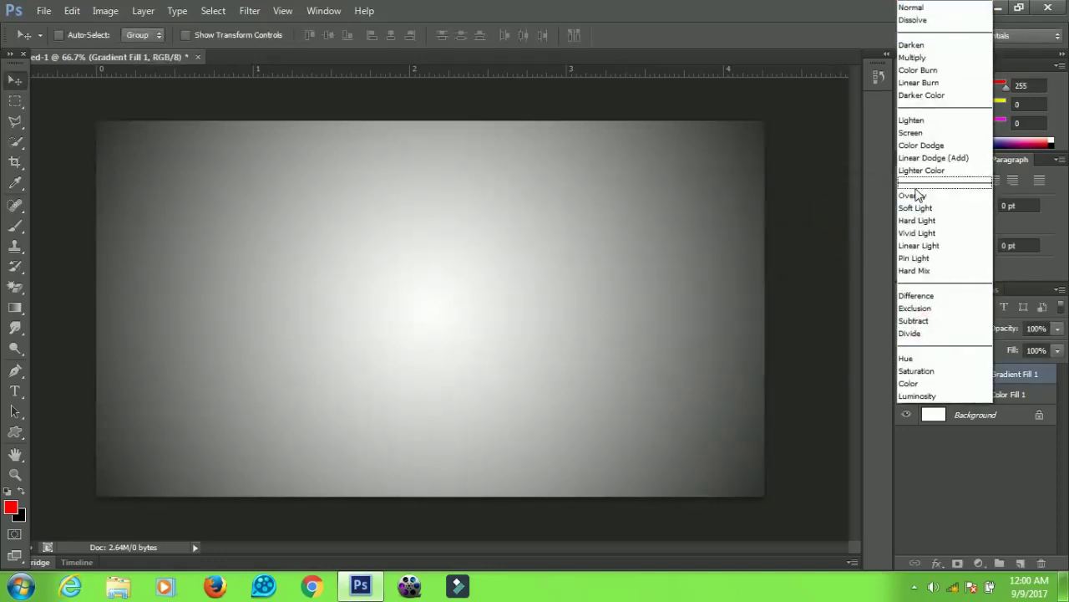
pyautogui.click(916, 196)
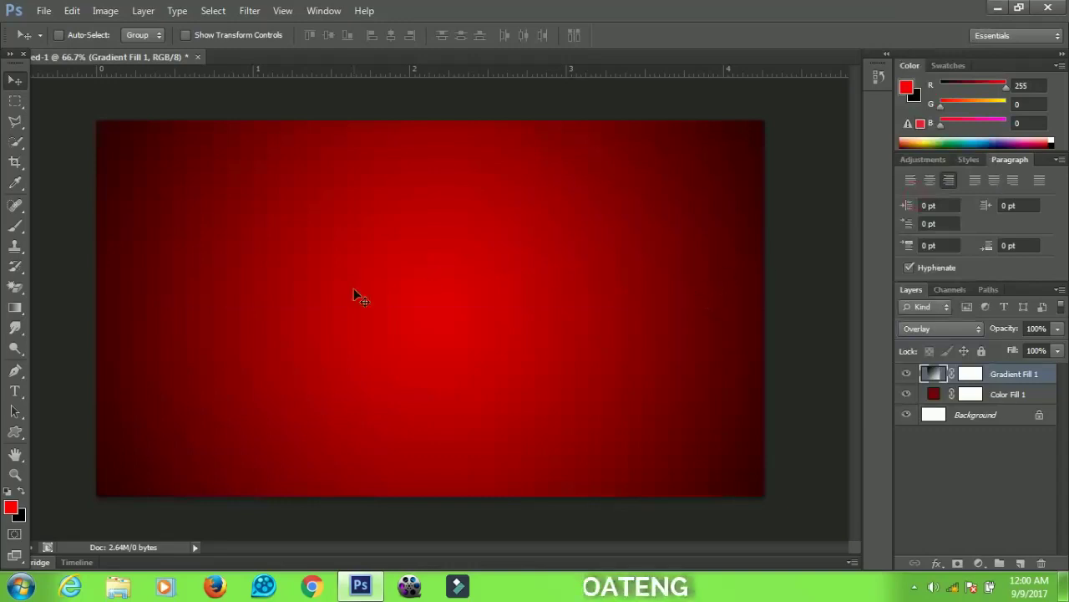
# Type a letter G as a new text layer in Bebas Neue.
pyautogui.press('t')
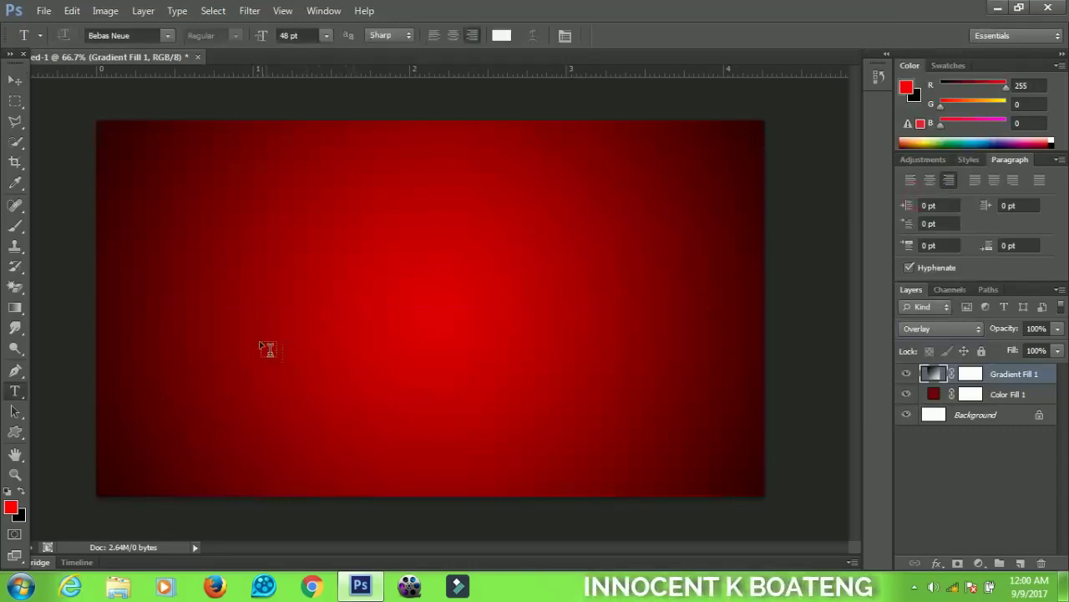
pyautogui.click(256, 334)
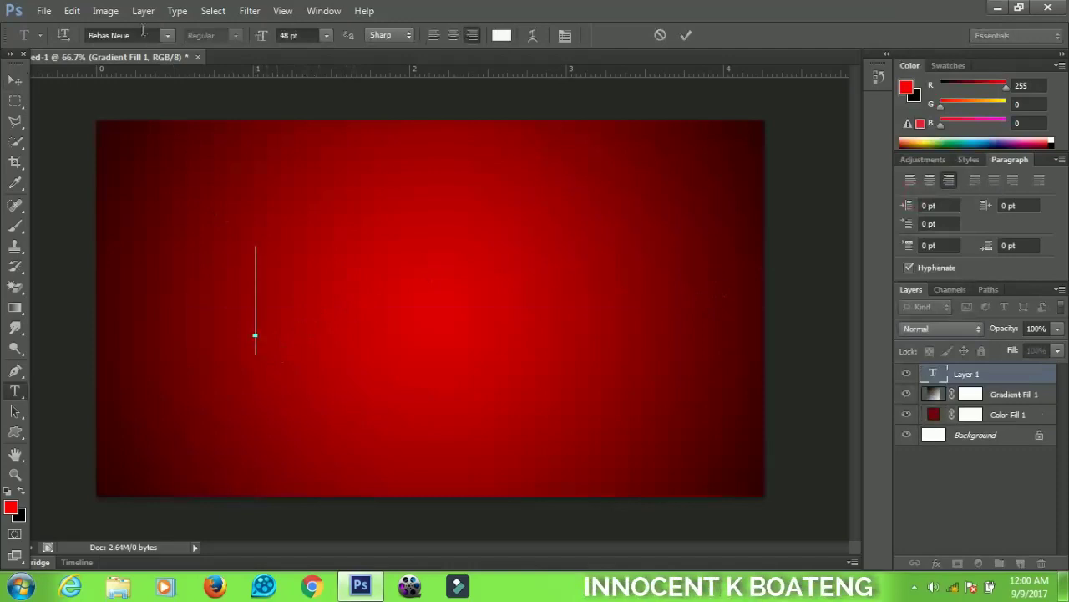
pyautogui.click(117, 35)
pyautogui.click(263, 313)
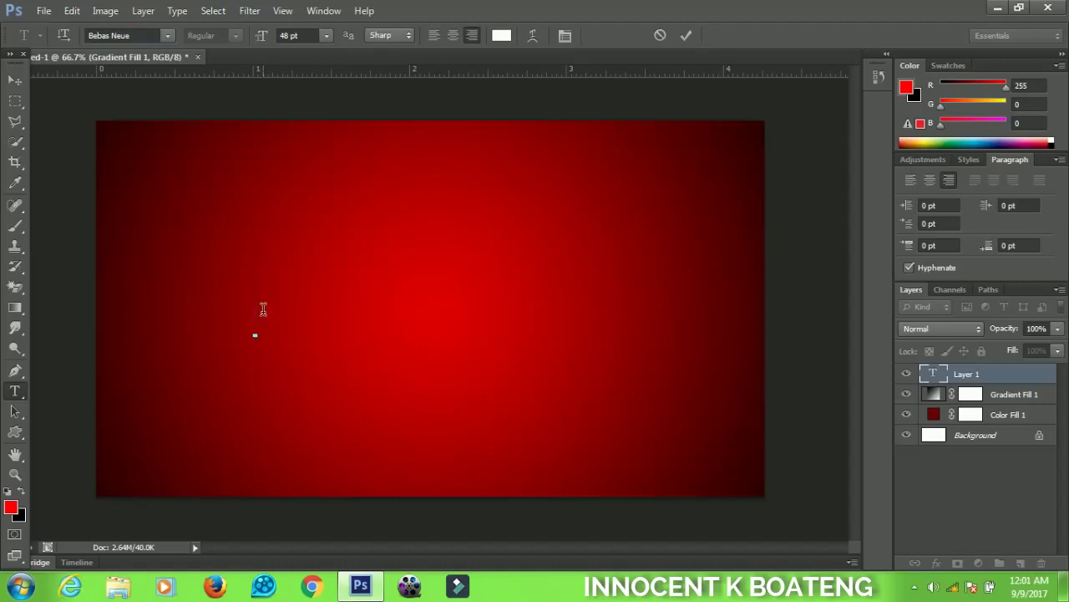
pyautogui.write('G')
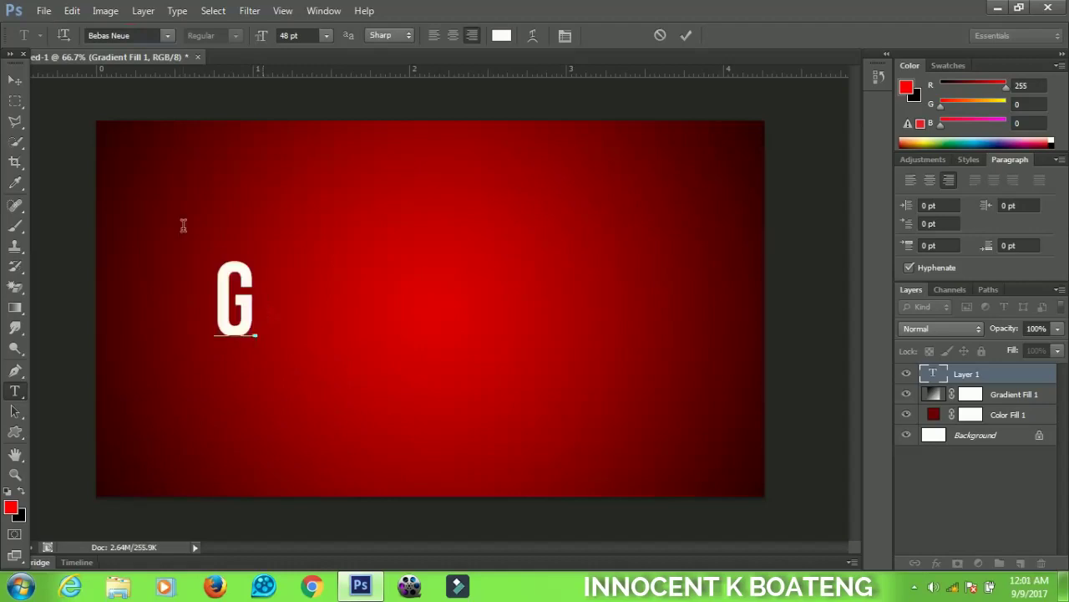
pyautogui.click(12, 81)
# Scale the G up about 2.5 times, centre it, and set its Fill to 0%.
pyautogui.hotkey('ctrl', 't')
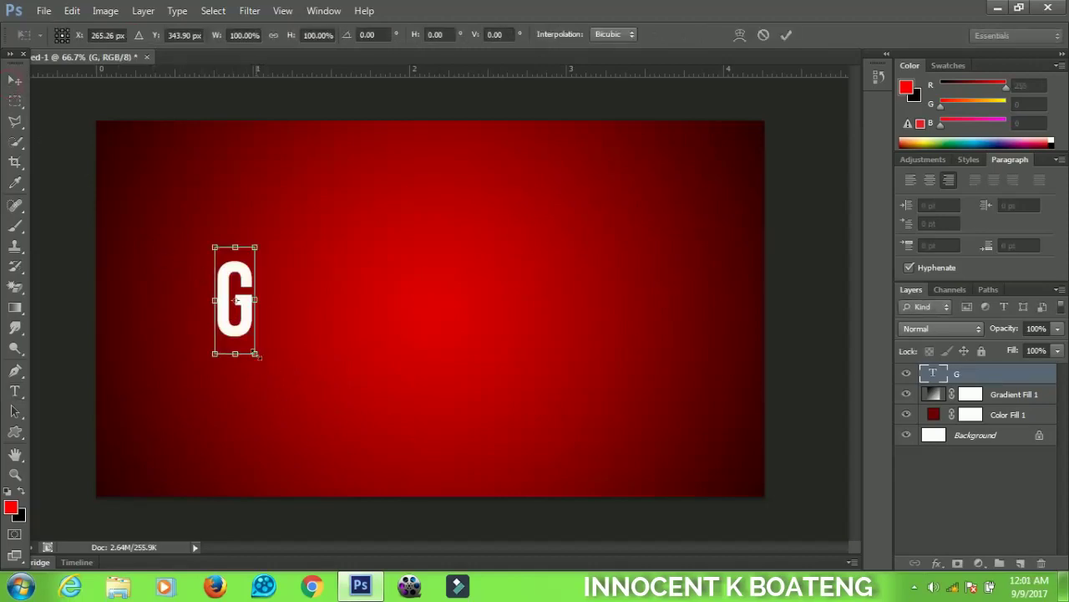
pyautogui.moveTo(256, 355); pyautogui.dragTo(285, 365)
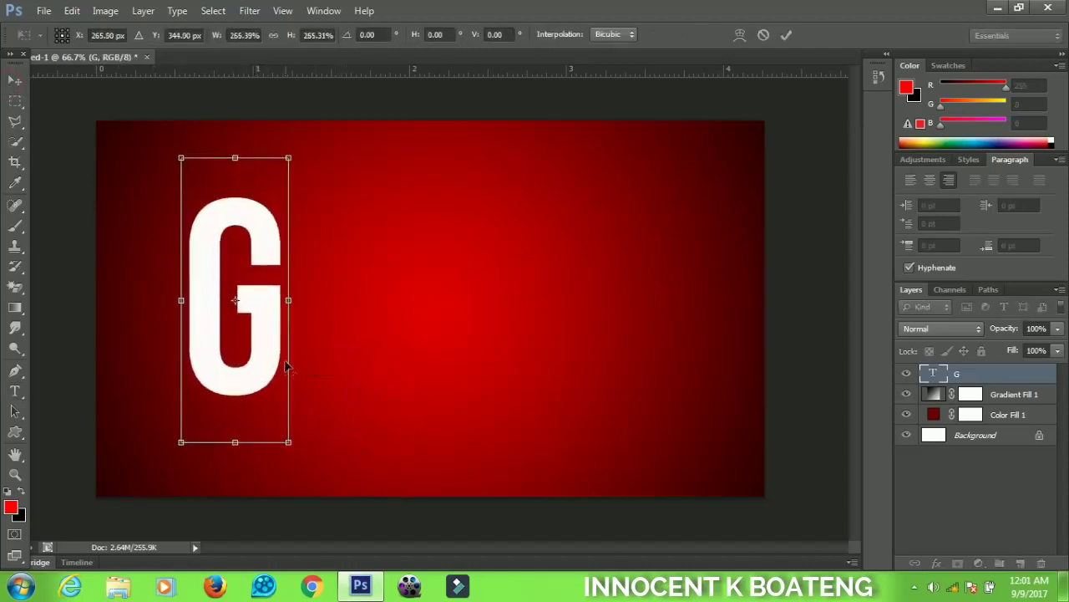
pyautogui.press('Return')
pyautogui.moveTo(219, 353); pyautogui.dragTo(405, 358)
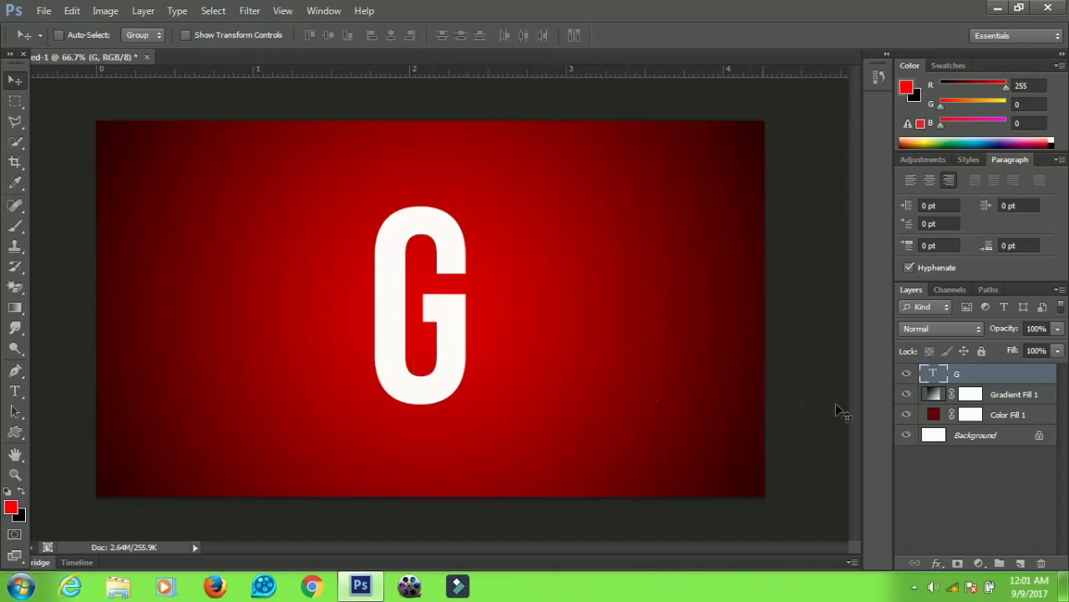
pyautogui.click(1058, 351)
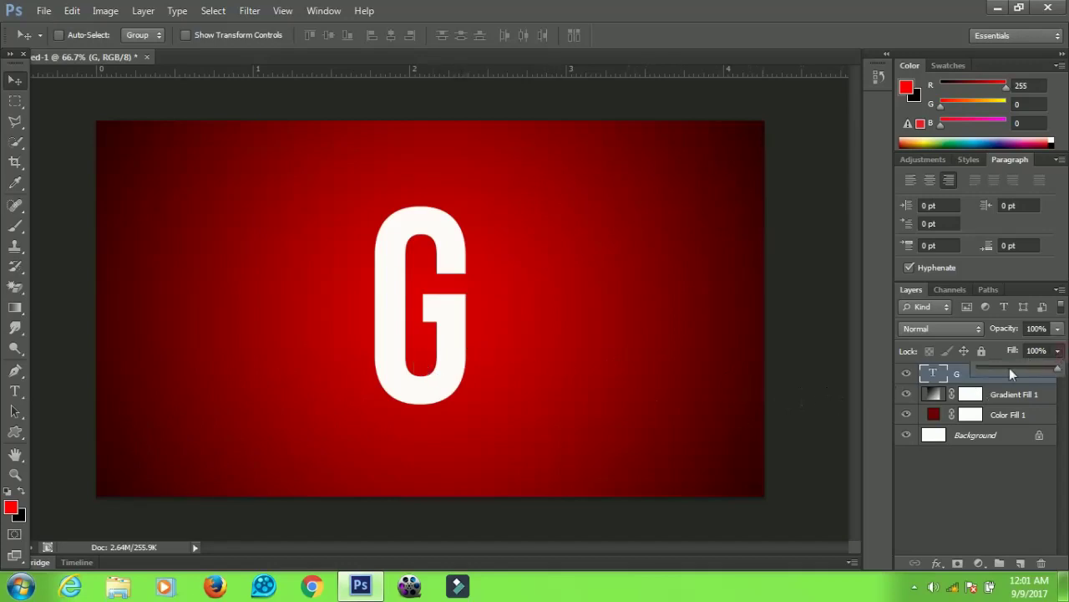
pyautogui.moveTo(970, 375); pyautogui.dragTo(952, 376)
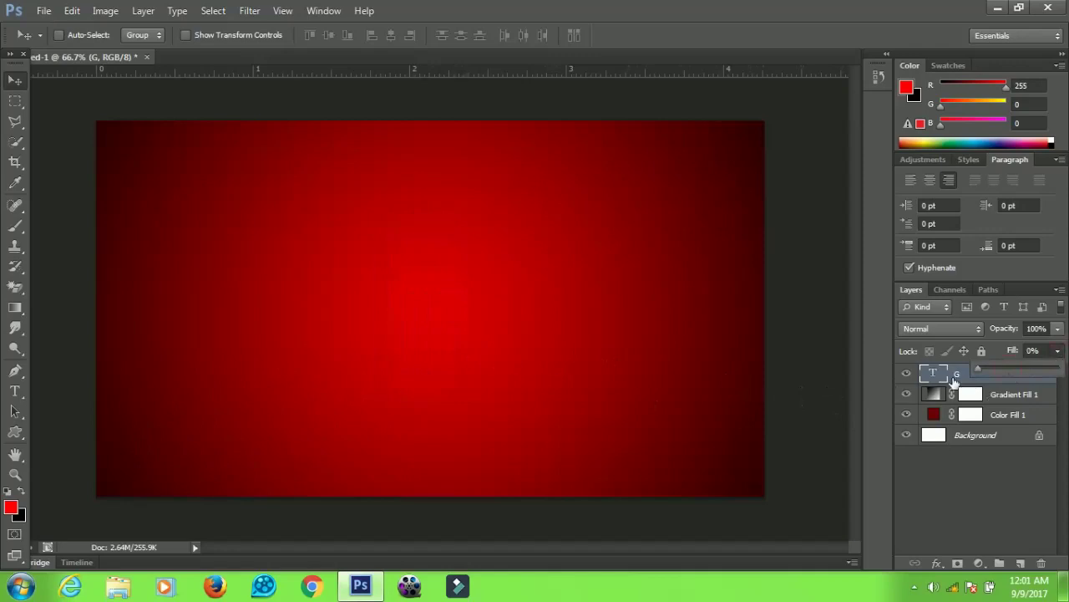
# Add a Pillow Emboss Bevel & Emboss with a much greater Depth to the G layer.
pyautogui.click(961, 378)
pyautogui.rightClick(962, 381)
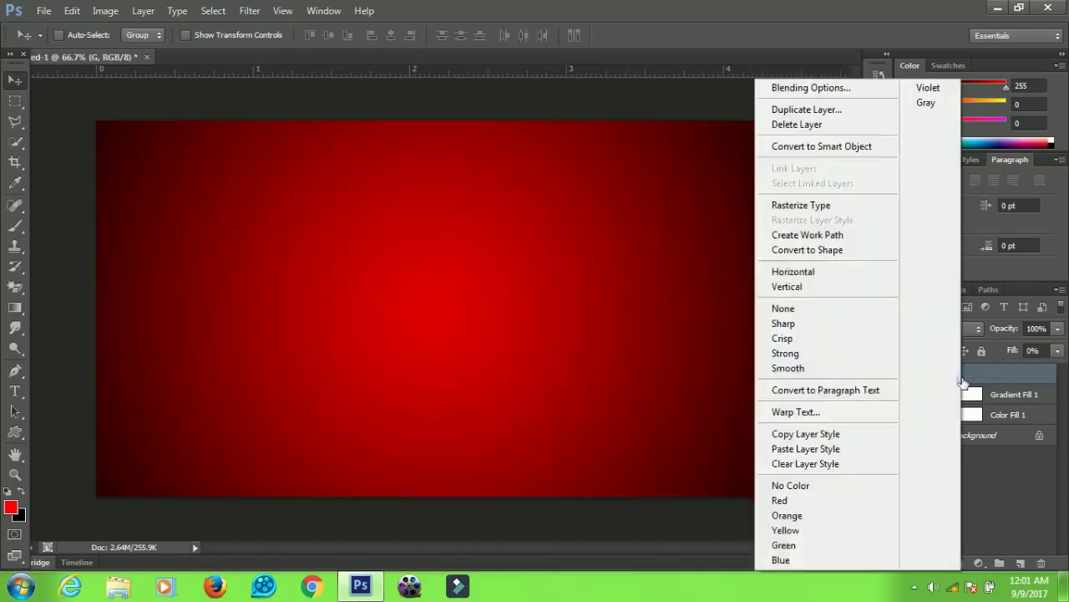
pyautogui.click(803, 90)
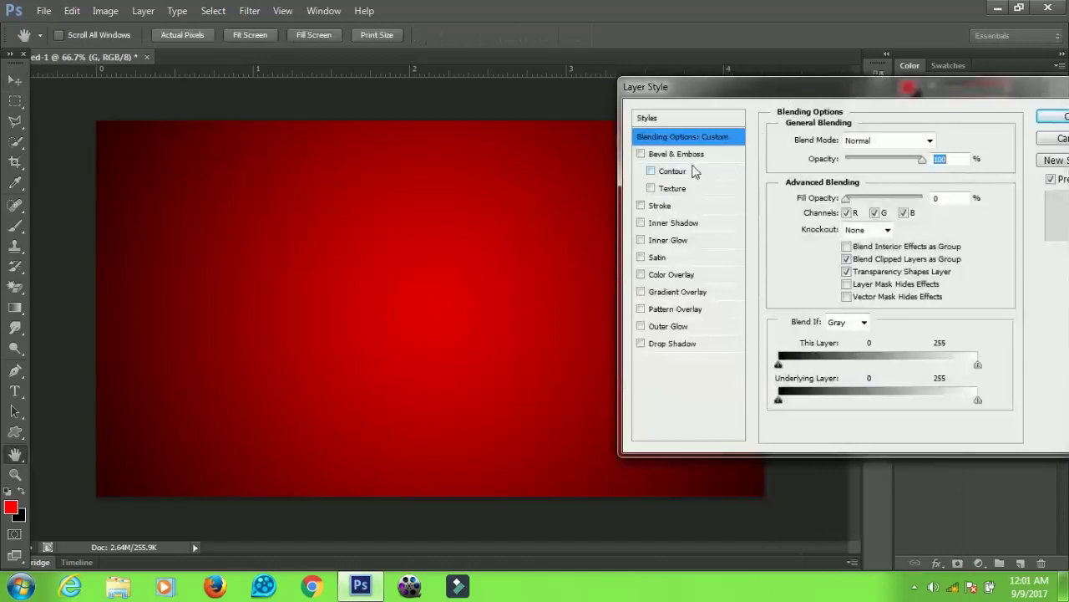
pyautogui.moveTo(709, 90); pyautogui.dragTo(718, 101)
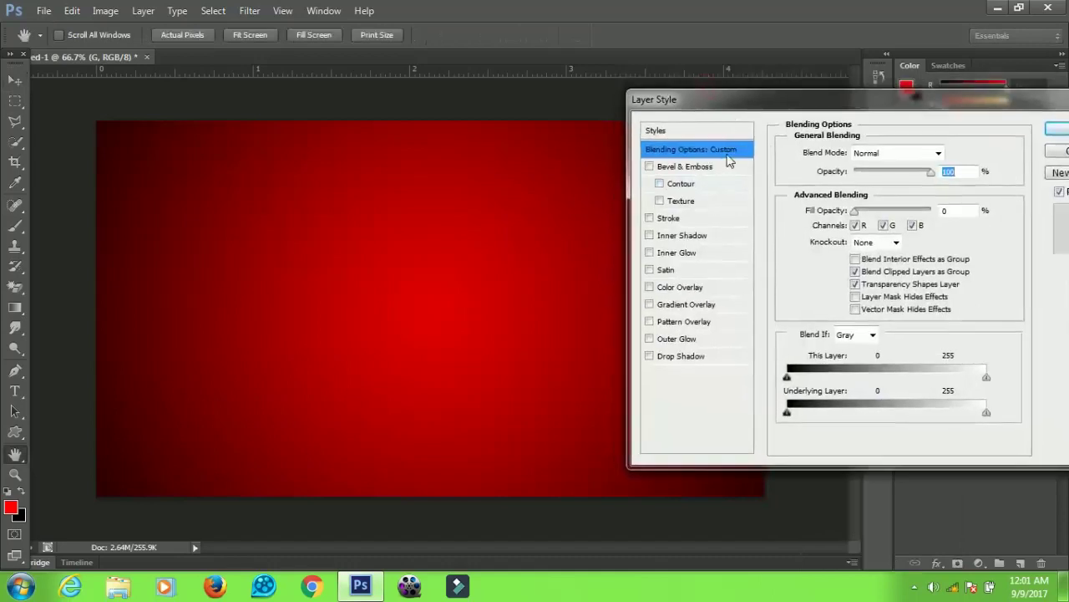
pyautogui.click(692, 170)
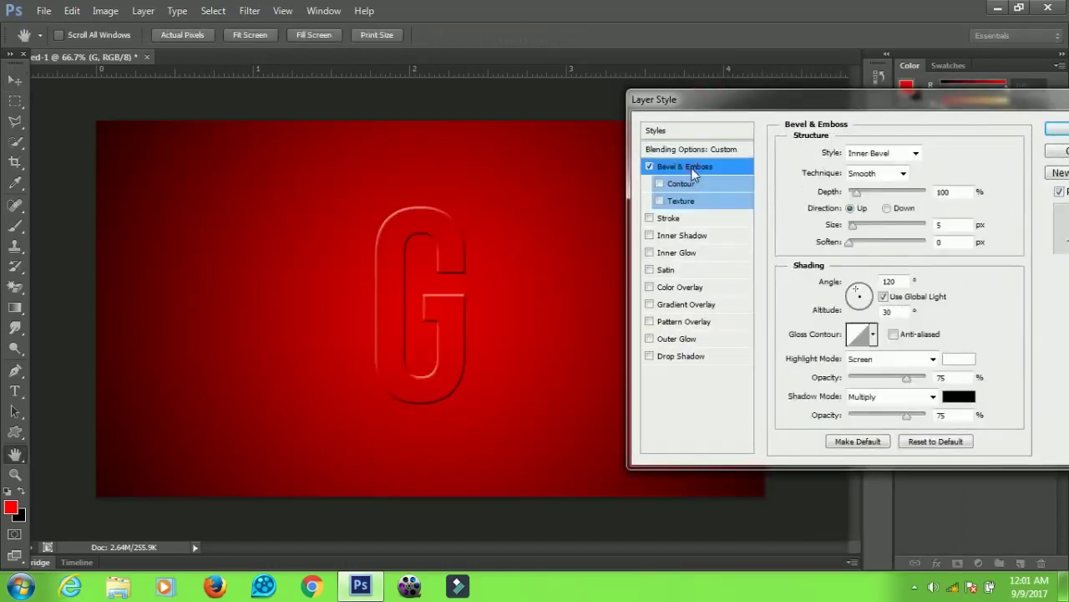
pyautogui.click(890, 152)
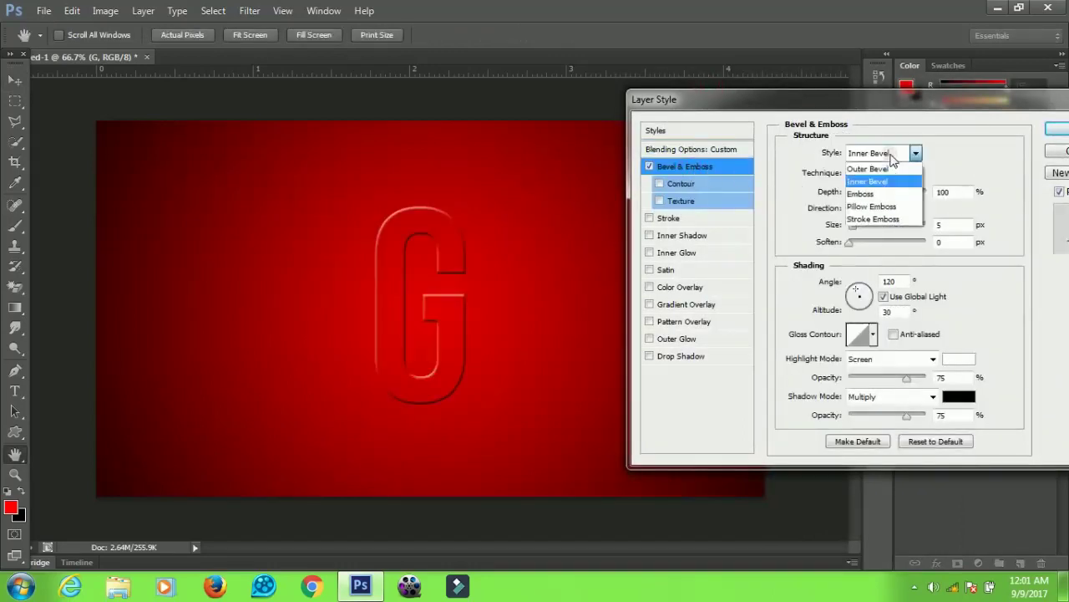
pyautogui.click(869, 205)
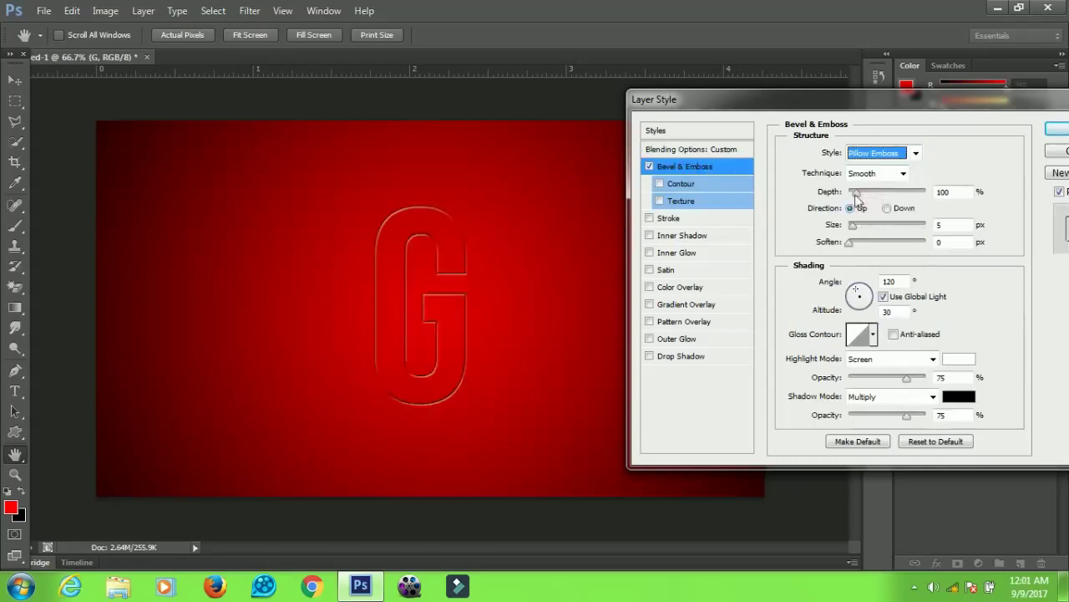
pyautogui.moveTo(856, 192); pyautogui.dragTo(900, 195)
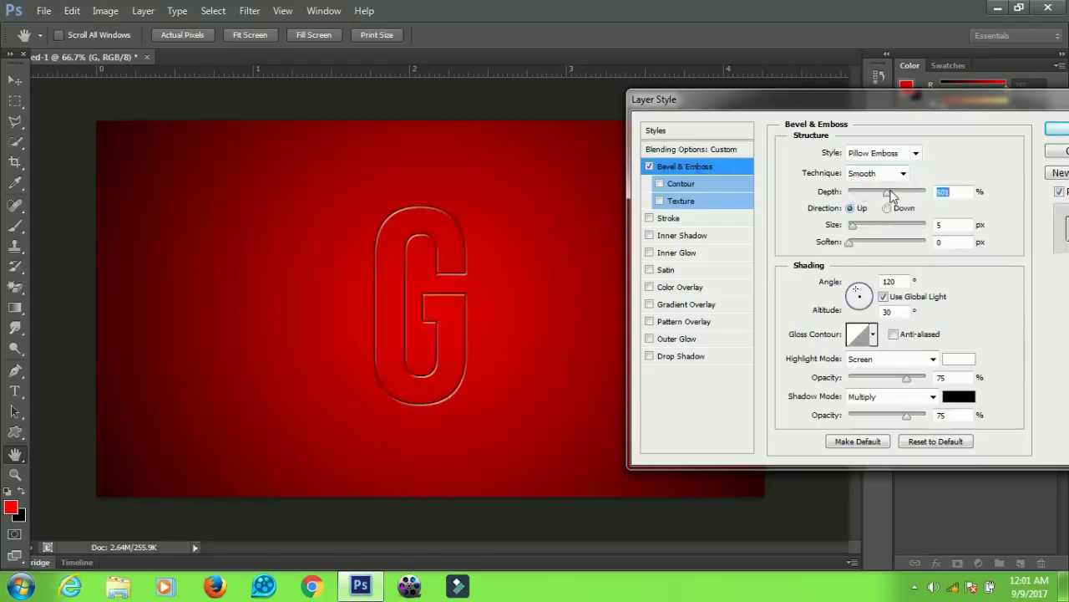
pyautogui.moveTo(904, 197); pyautogui.dragTo(913, 196)
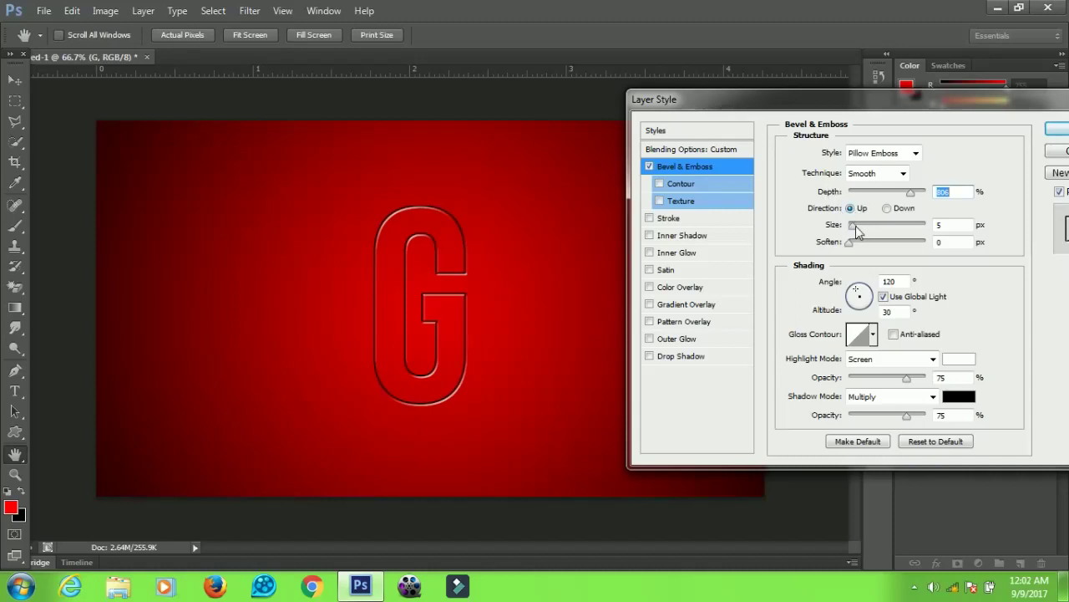
# Add a pure red (ff0000) Stroke with Position Inside to the G.
pyautogui.click(669, 221)
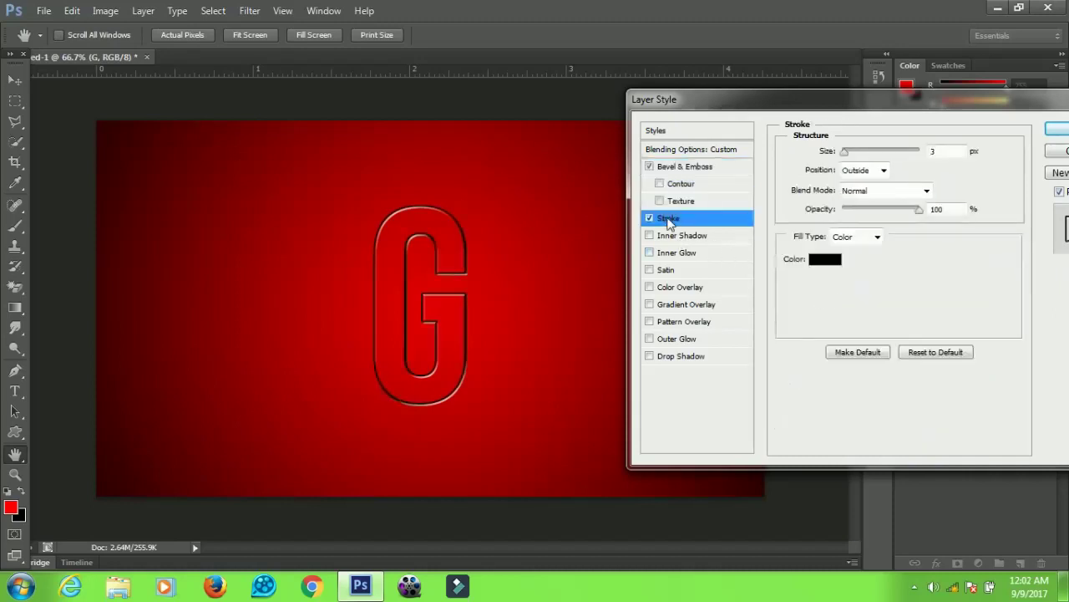
pyautogui.click(823, 260)
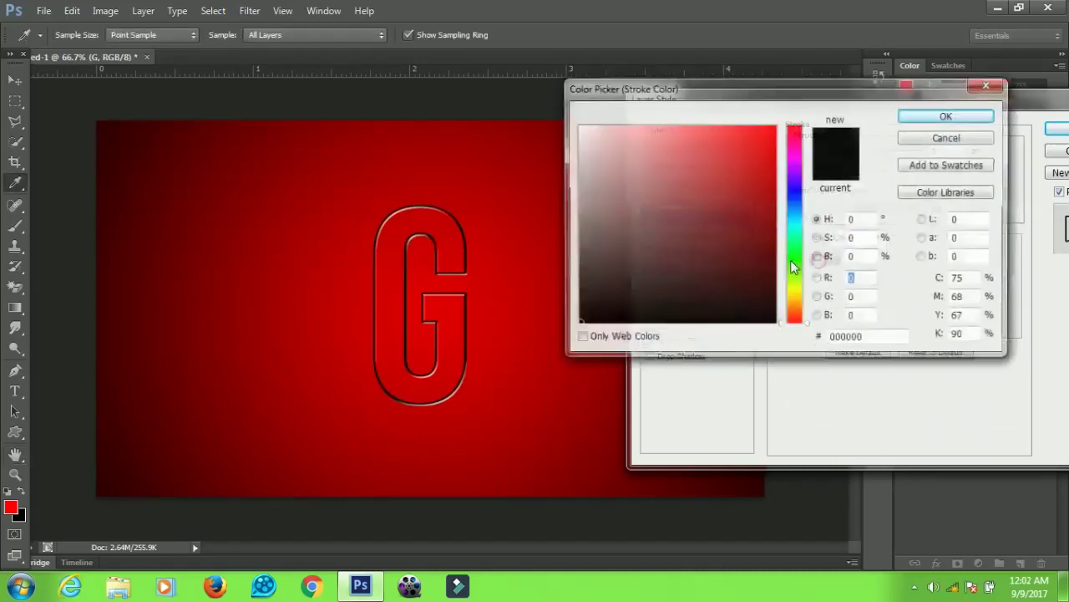
pyautogui.moveTo(740, 174); pyautogui.dragTo(798, 117)
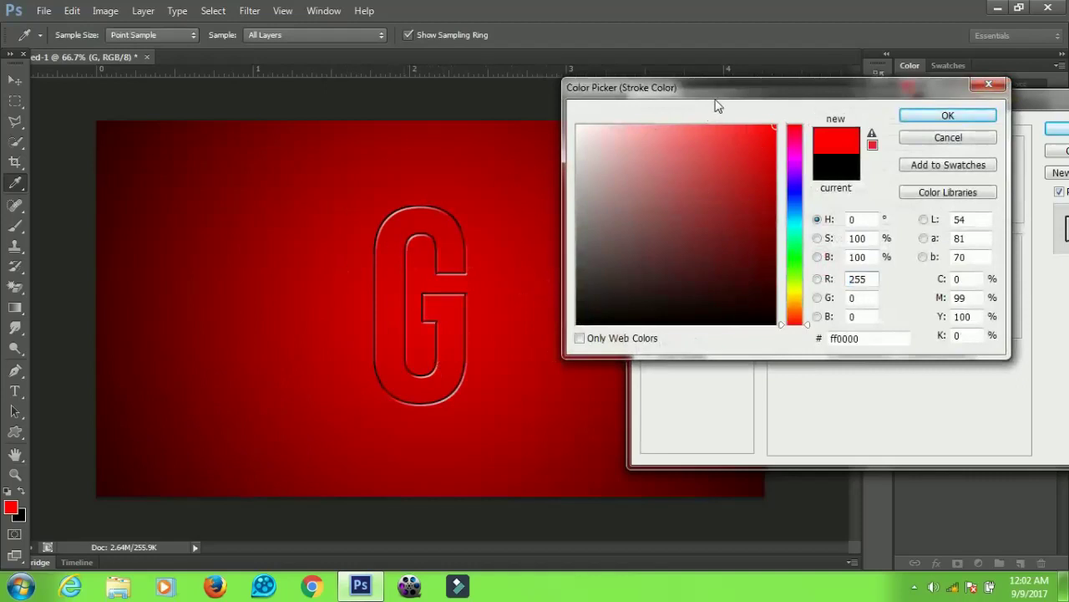
pyautogui.click(919, 115)
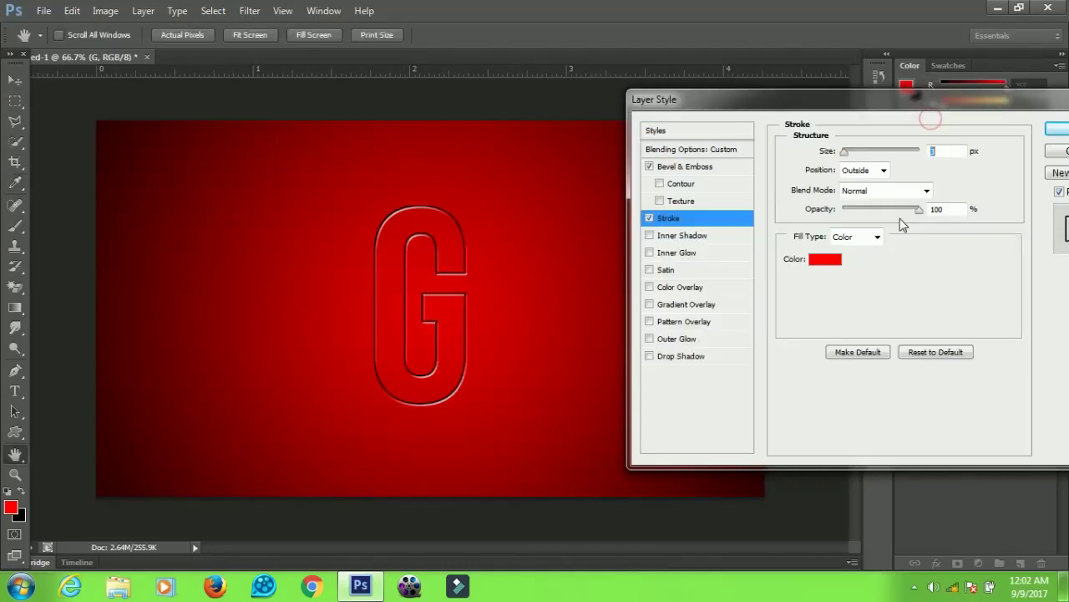
pyautogui.click(883, 170)
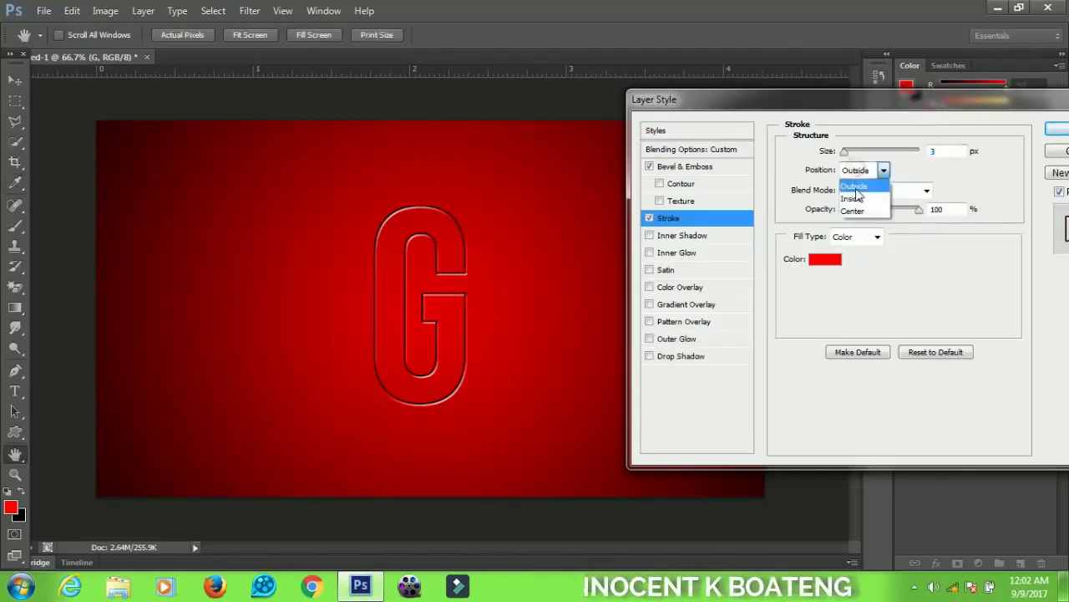
pyautogui.click(854, 199)
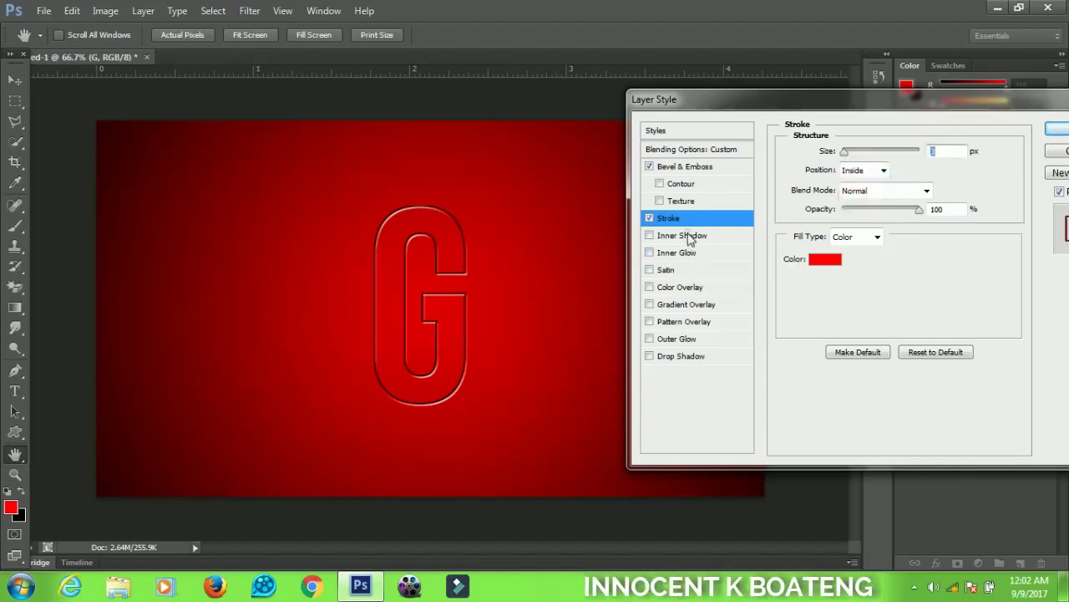
# Enable Inner Shadow on the G with its blend mode changed from Multiply to Normal.
pyautogui.click(688, 237)
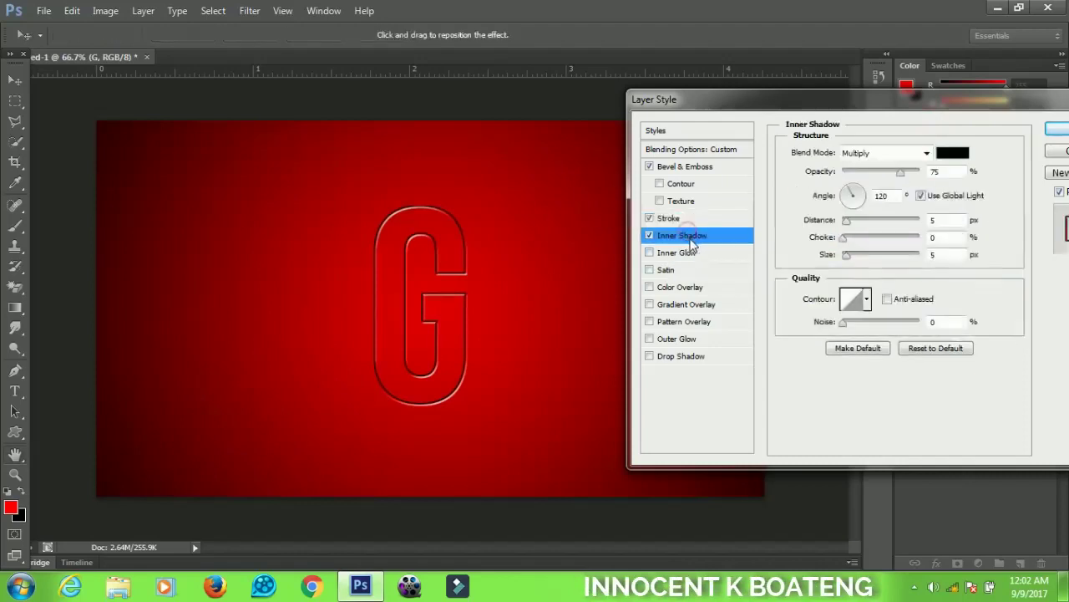
pyautogui.click(864, 153)
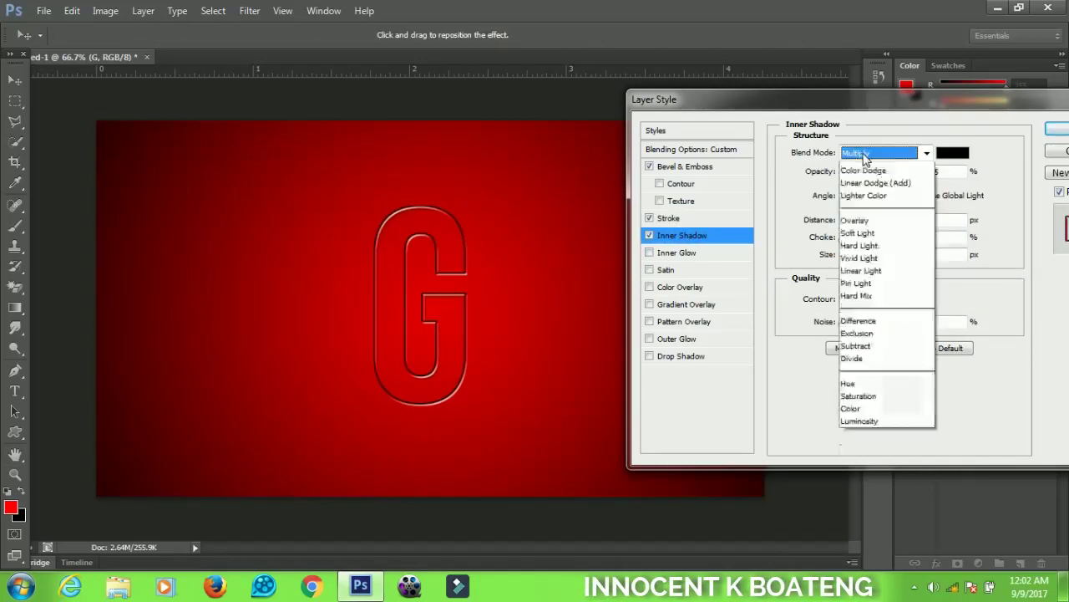
pyautogui.click(857, 170)
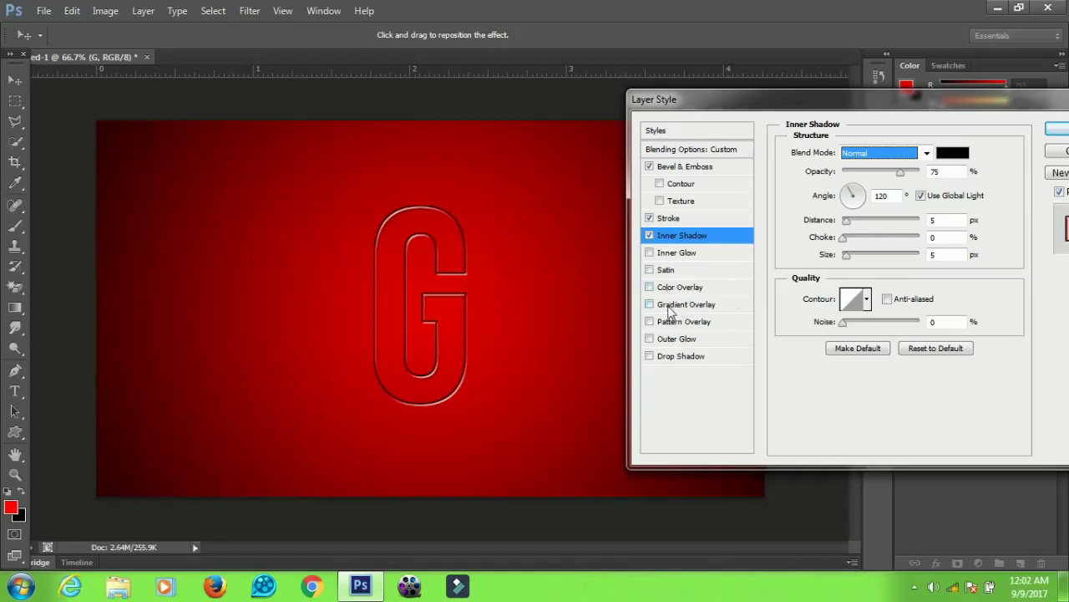
# Add a black-white-black Gradient Overlay with tweaked stop colours at about 13% opacity.
pyautogui.click(673, 306)
pyautogui.click(875, 189)
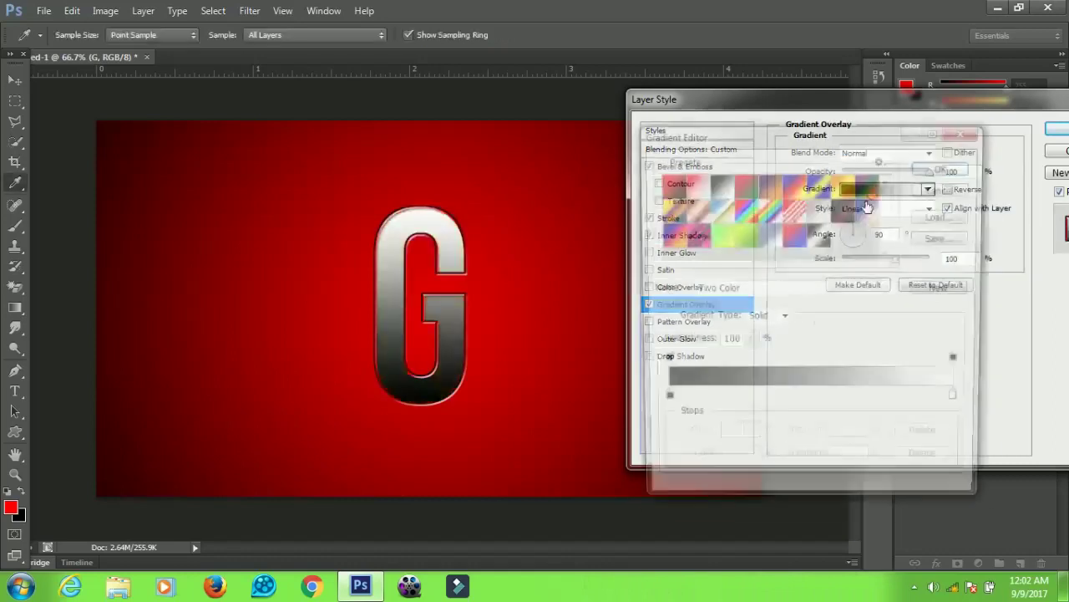
pyautogui.click(819, 247)
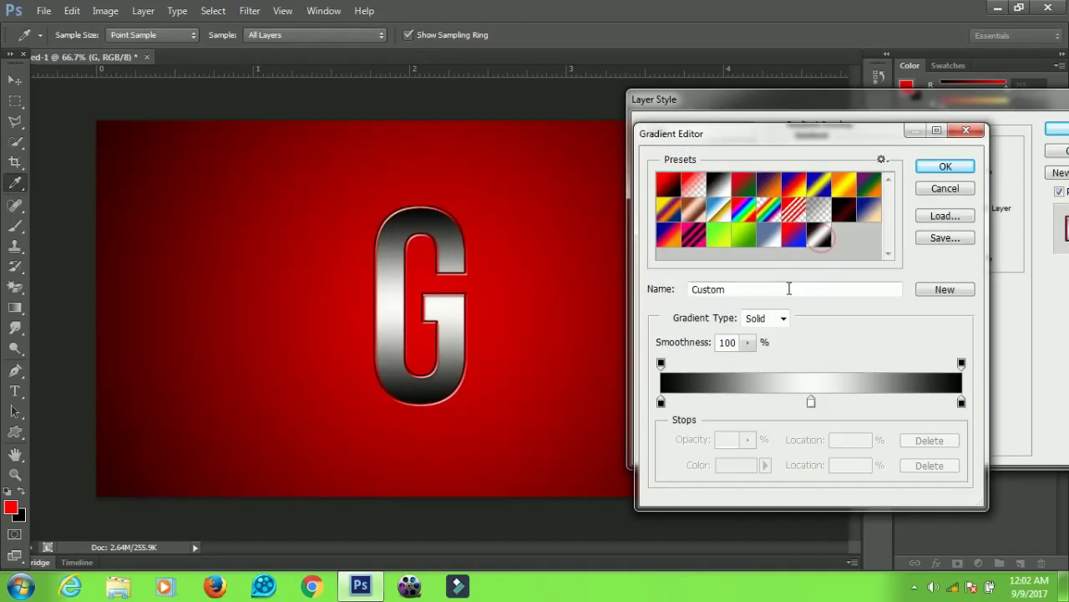
pyautogui.doubleClick(661, 404)
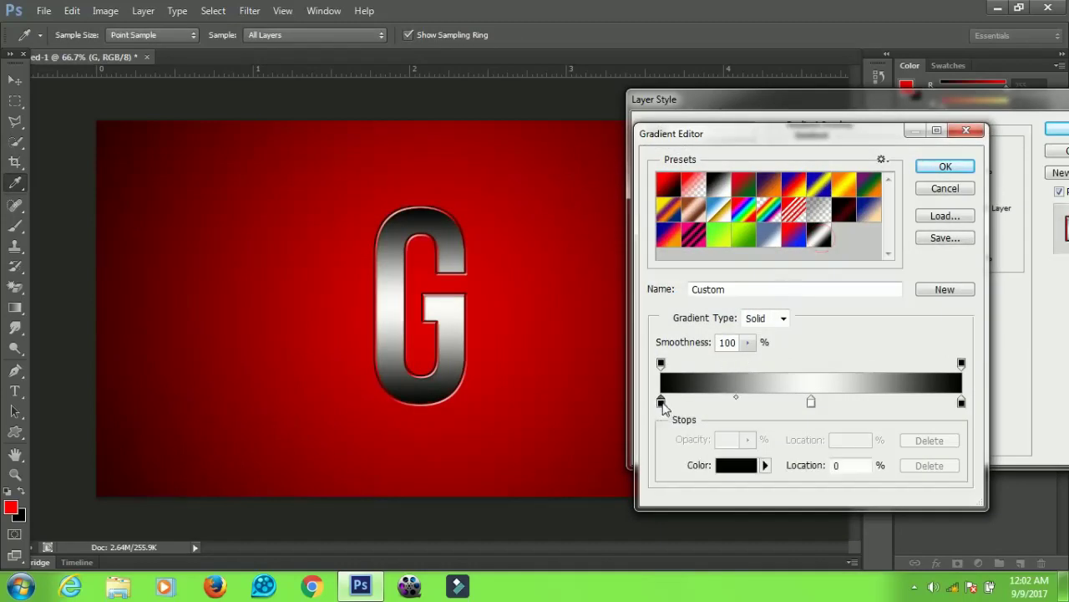
pyautogui.click(868, 338)
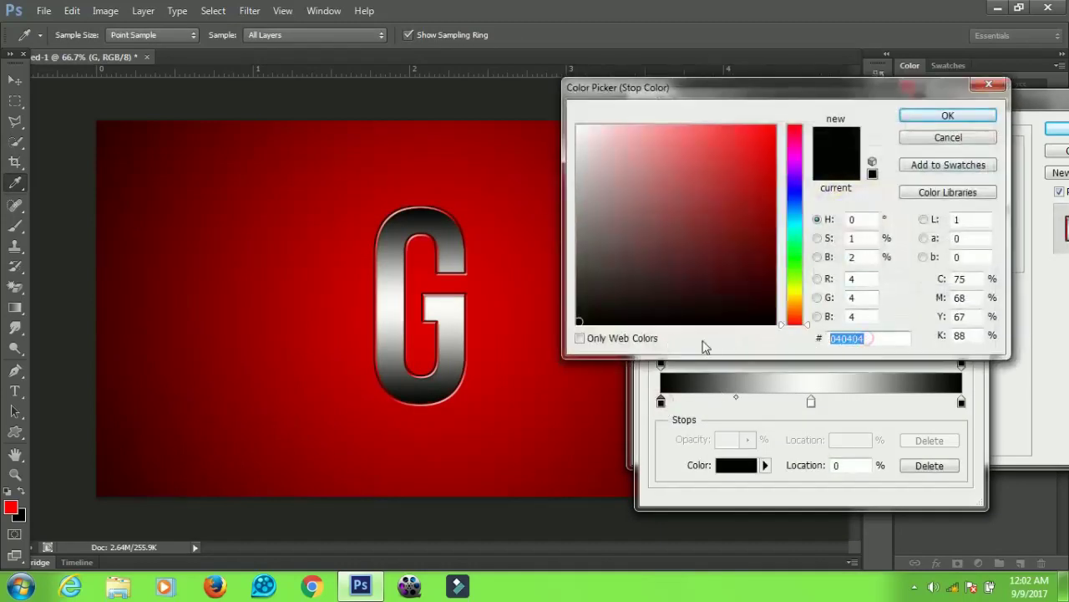
pyautogui.click(936, 116)
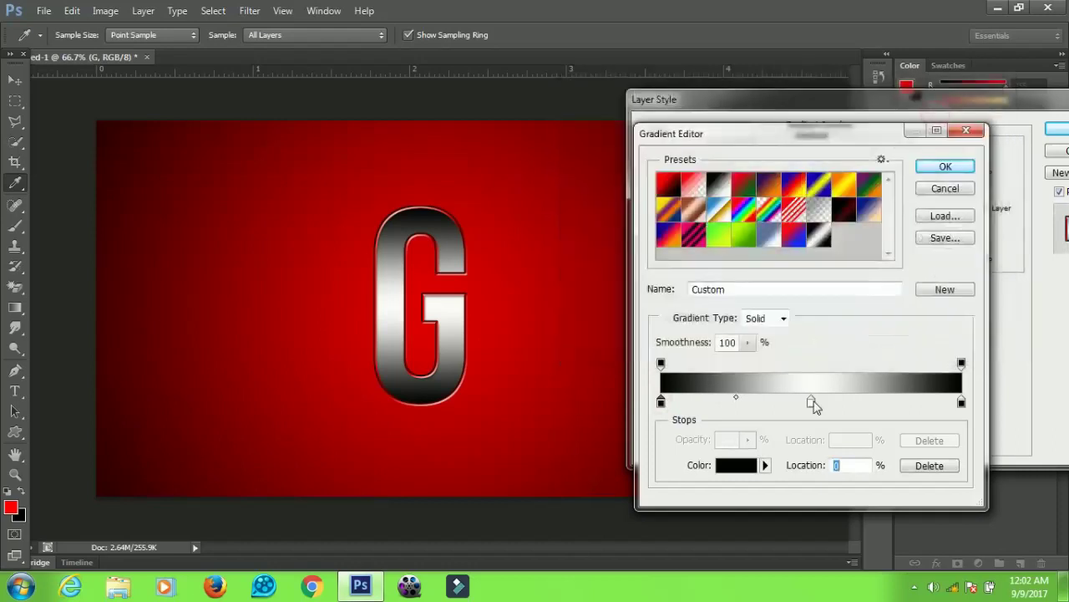
pyautogui.doubleClick(810, 402)
pyautogui.click(865, 339)
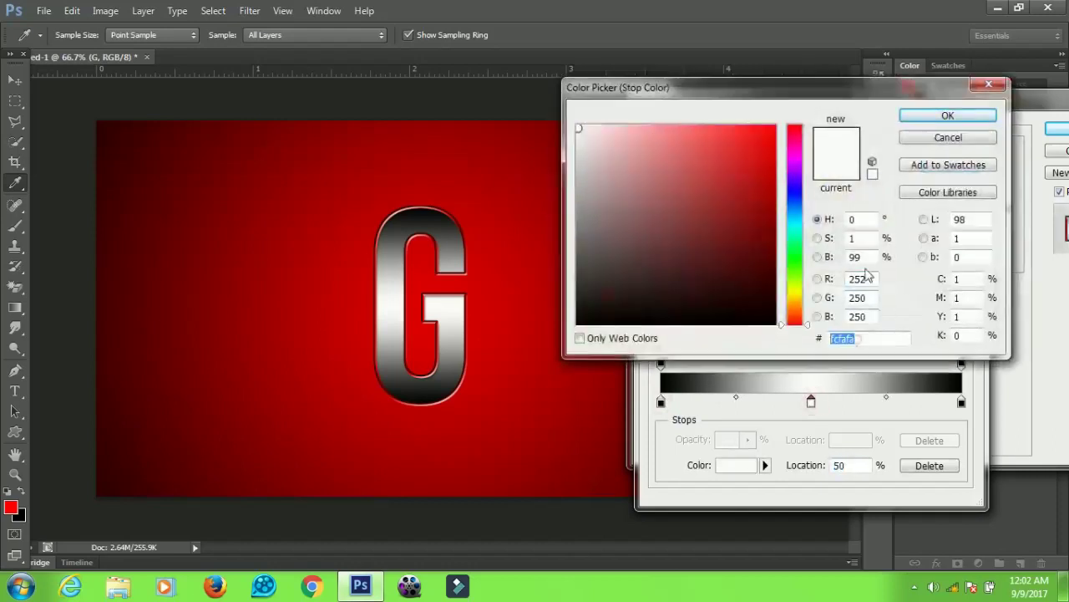
pyautogui.click(919, 120)
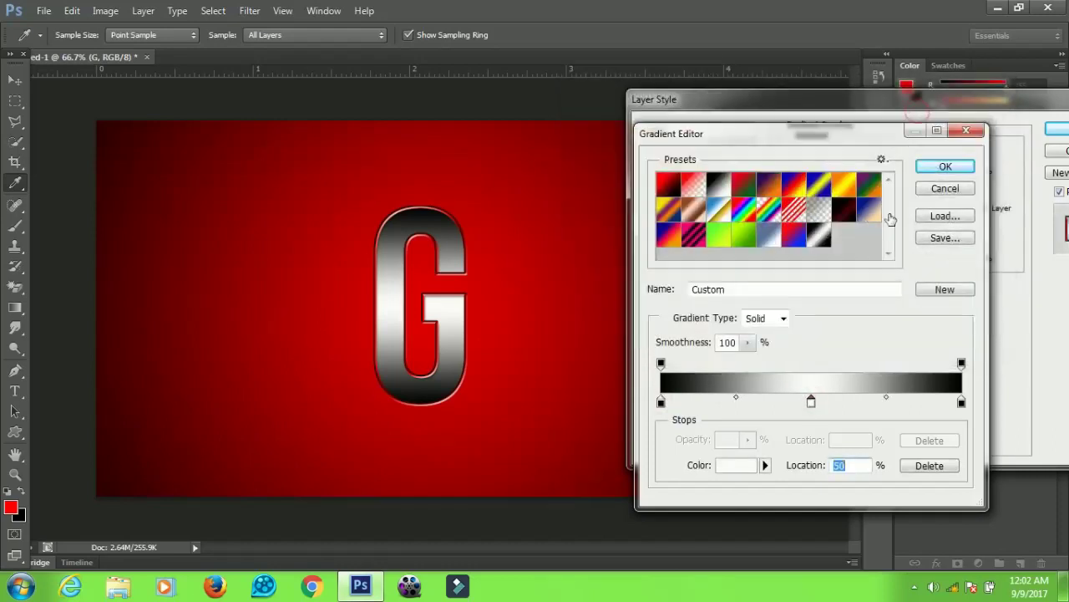
pyautogui.click(946, 167)
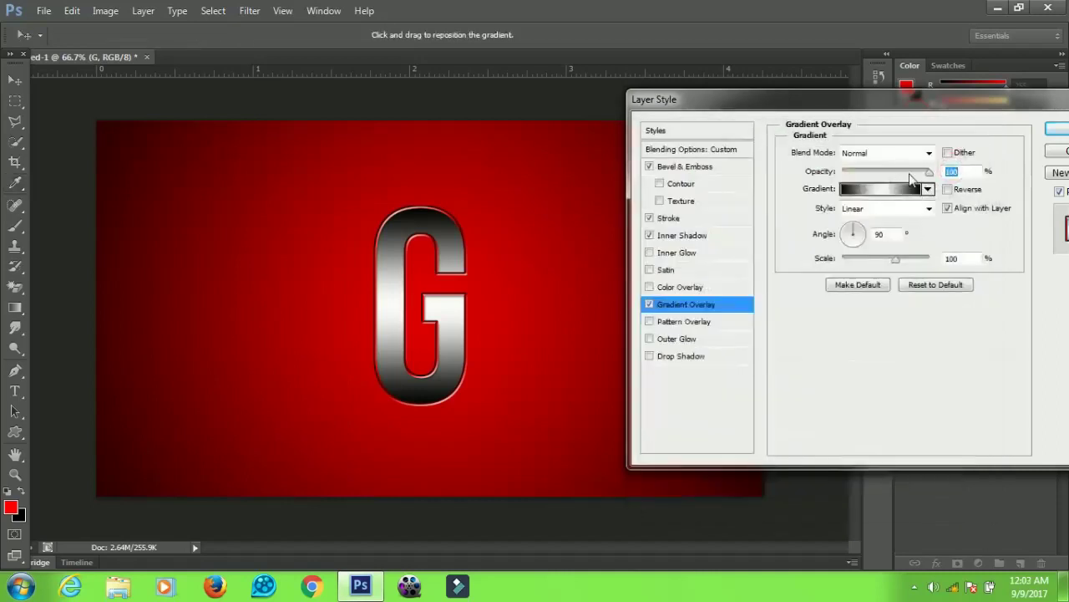
pyautogui.moveTo(900, 173); pyautogui.dragTo(858, 178)
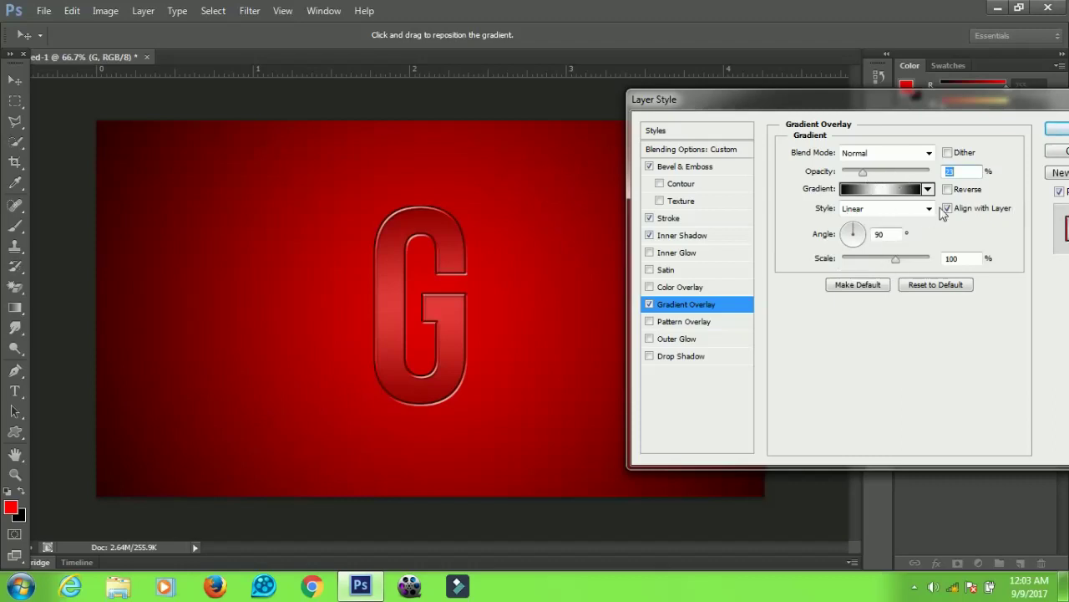
# Add an Outer Glow in cyan 00e0f4 to the G.
pyautogui.click(678, 341)
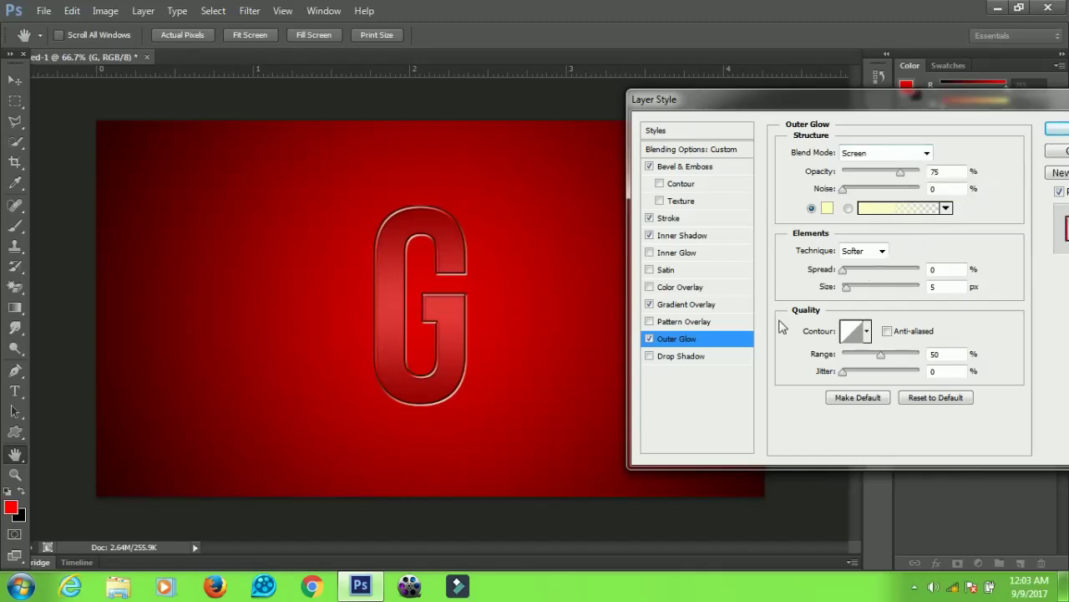
pyautogui.click(827, 209)
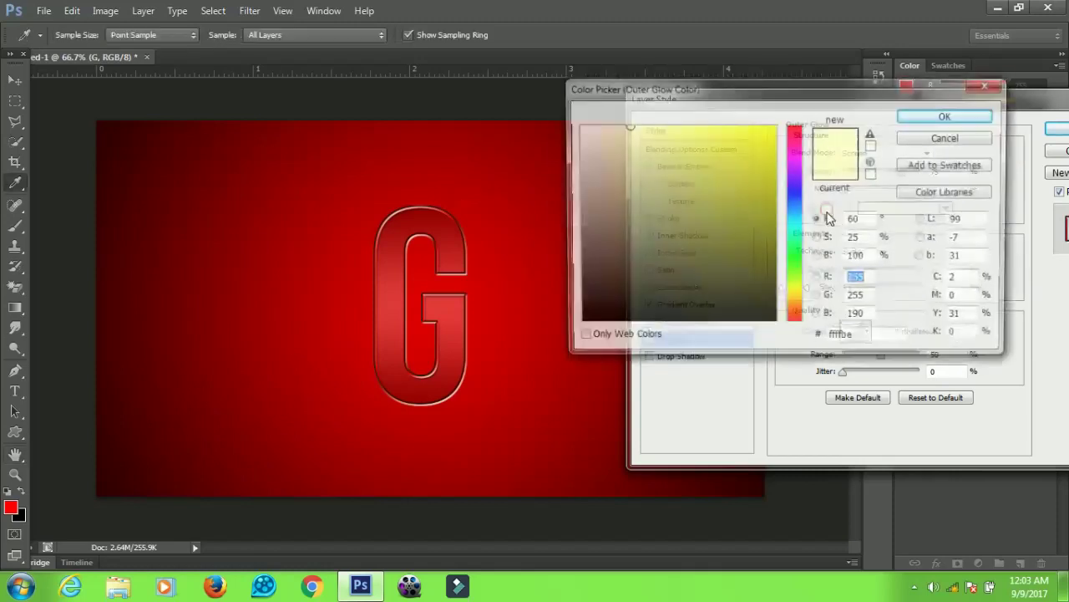
pyautogui.moveTo(796, 244); pyautogui.dragTo(793, 224)
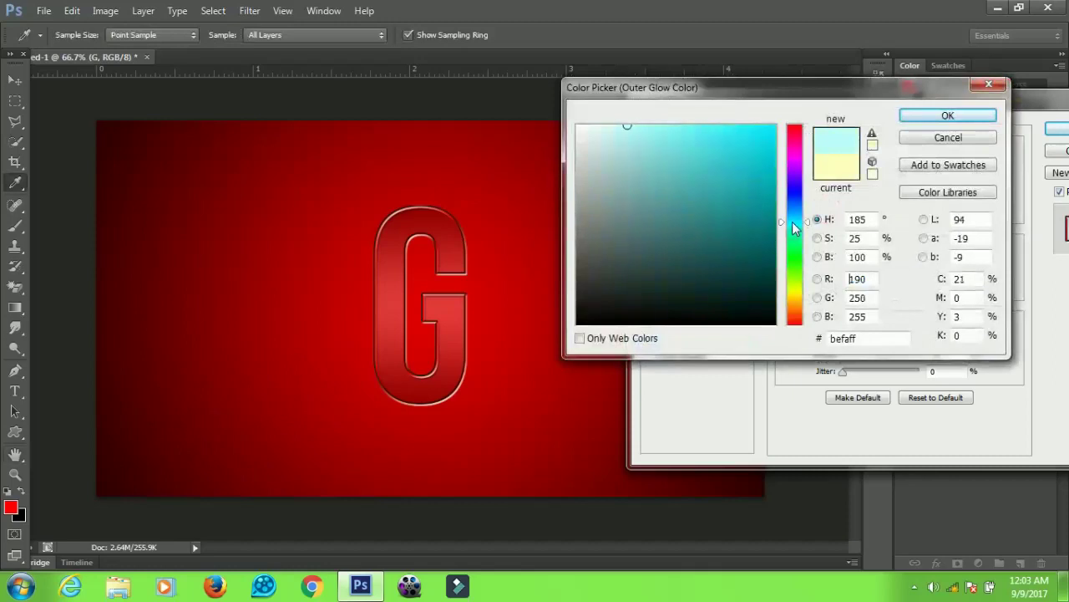
pyautogui.click(776, 134)
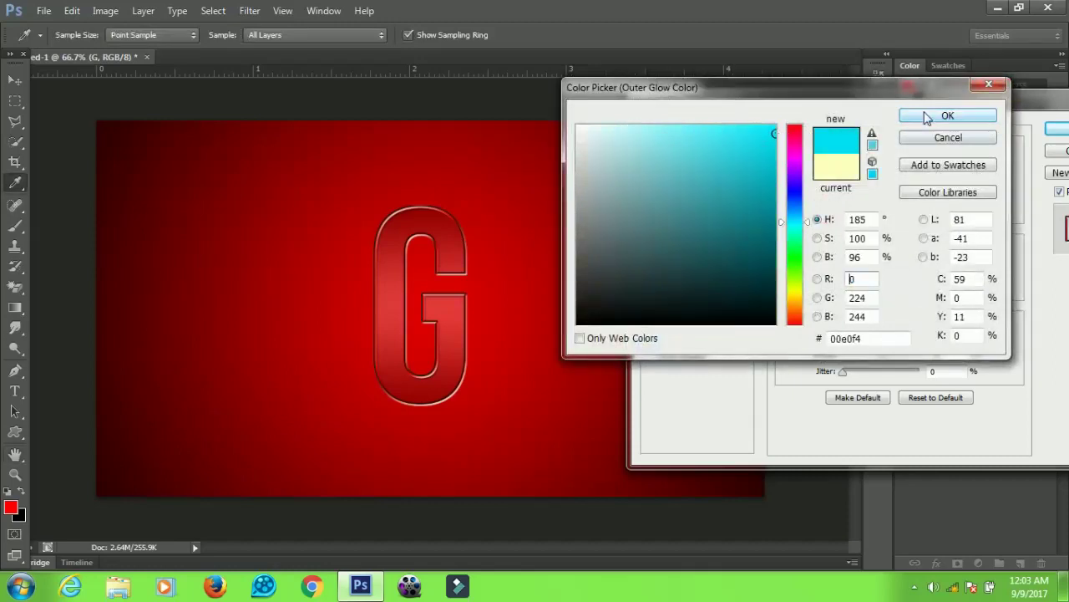
pyautogui.click(923, 115)
pyautogui.moveTo(907, 93); pyautogui.dragTo(737, 132)
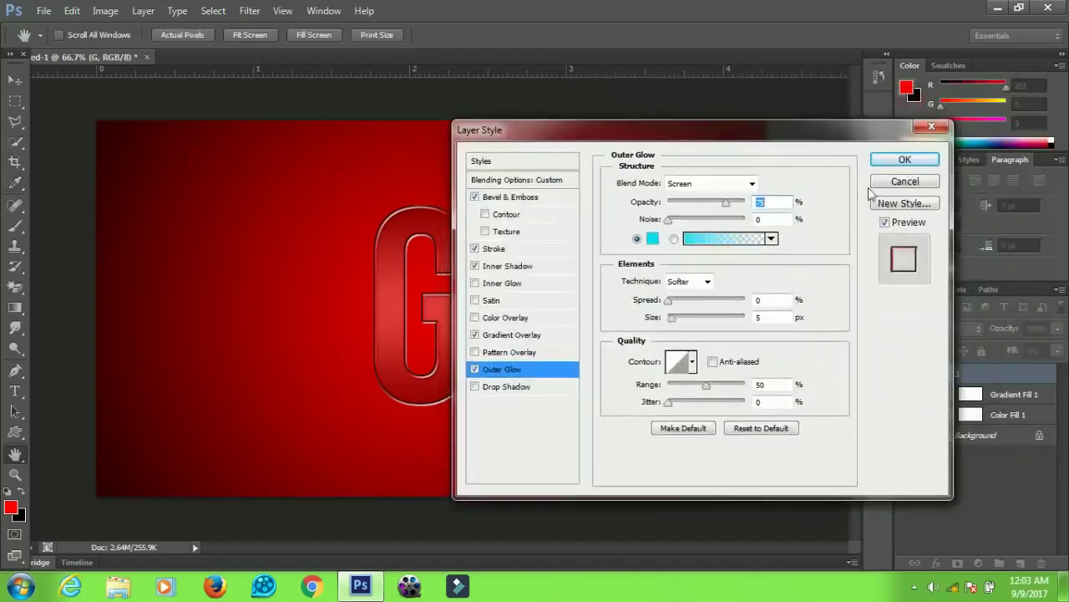
# Apply the styles, move the G left, and Alt-drag a duplicate G copy to its right.
pyautogui.click(891, 160)
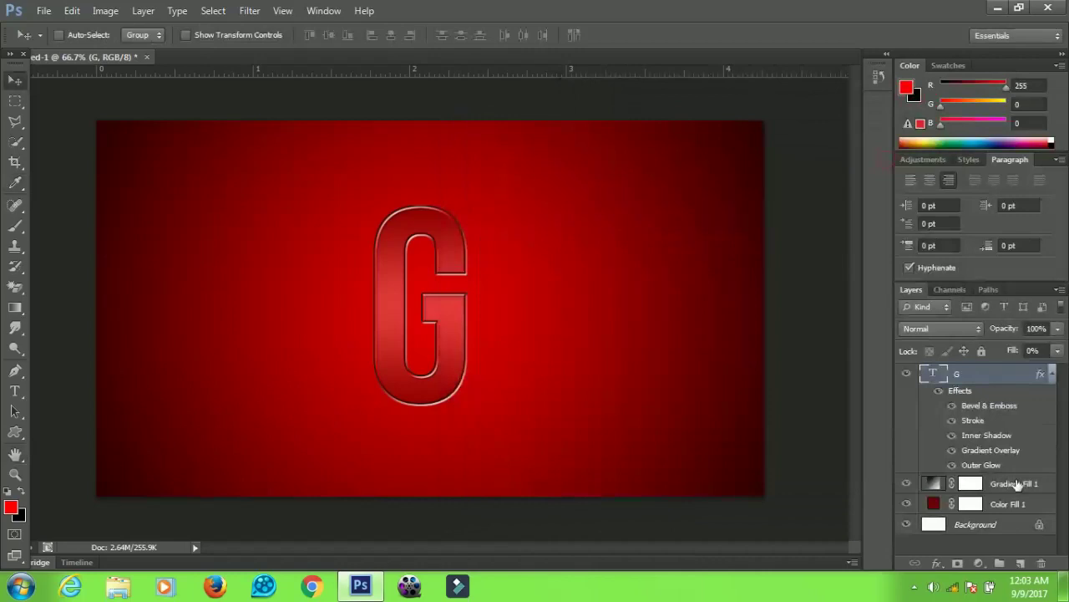
pyautogui.click(1053, 374)
pyautogui.moveTo(473, 368); pyautogui.dragTo(292, 358)
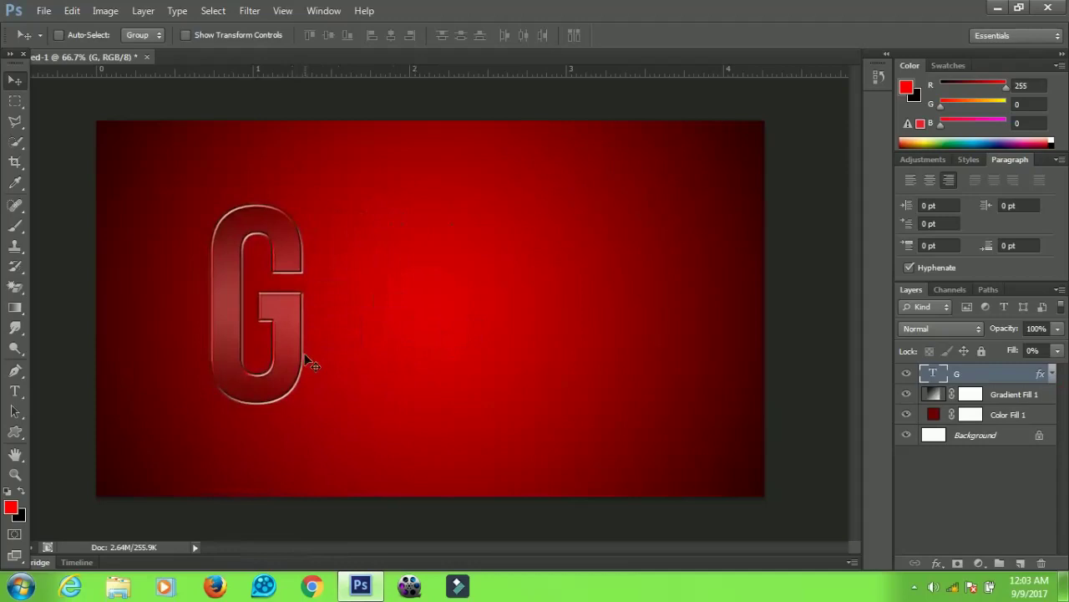
pyautogui.moveTo(305, 355)
pyautogui.mouseDown()
pyautogui.moveTo(381, 326)
pyautogui.moveTo(358, 329)
pyautogui.mouseUp()
# Retype the copied G as L and nudge it slightly left.
pyautogui.press('t')
pyautogui.doubleClick(345, 311)
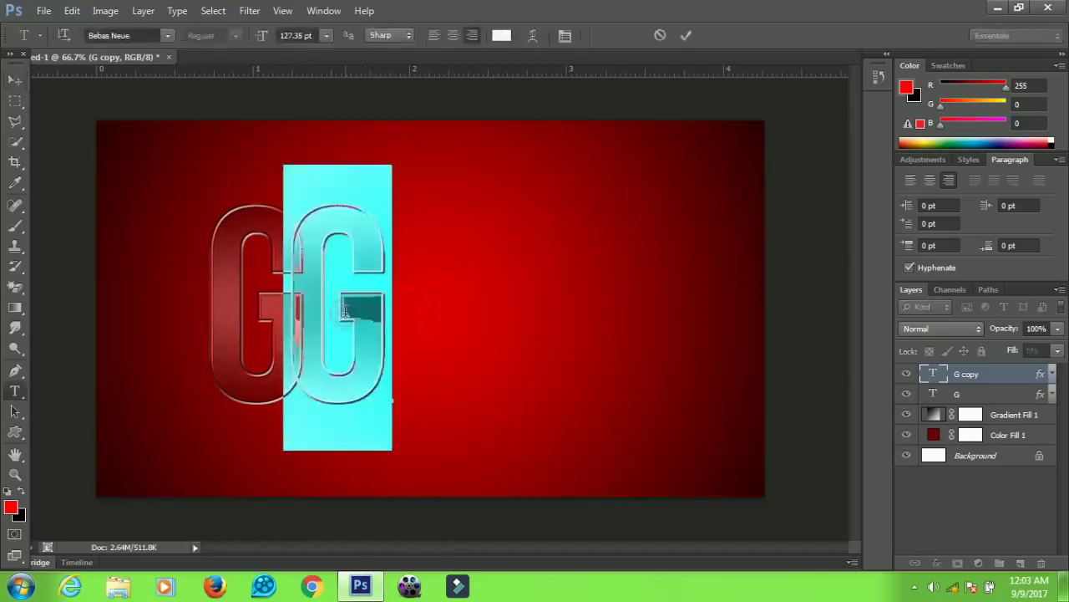
pyautogui.write('L')
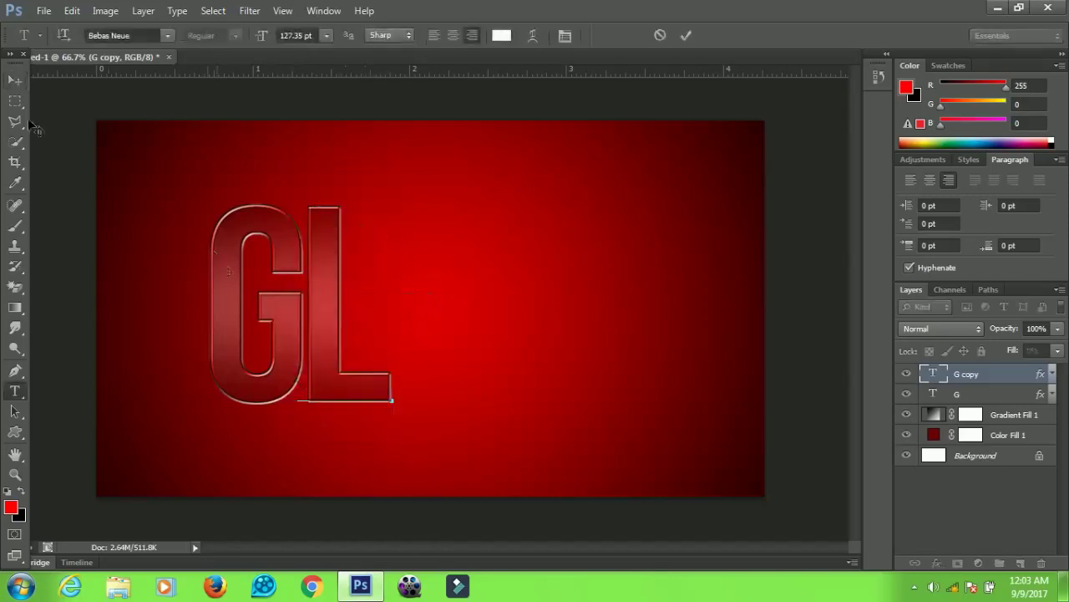
pyautogui.click(6, 83)
pyautogui.press('Left')
pyautogui.press('Left')
pyautogui.press('Left')
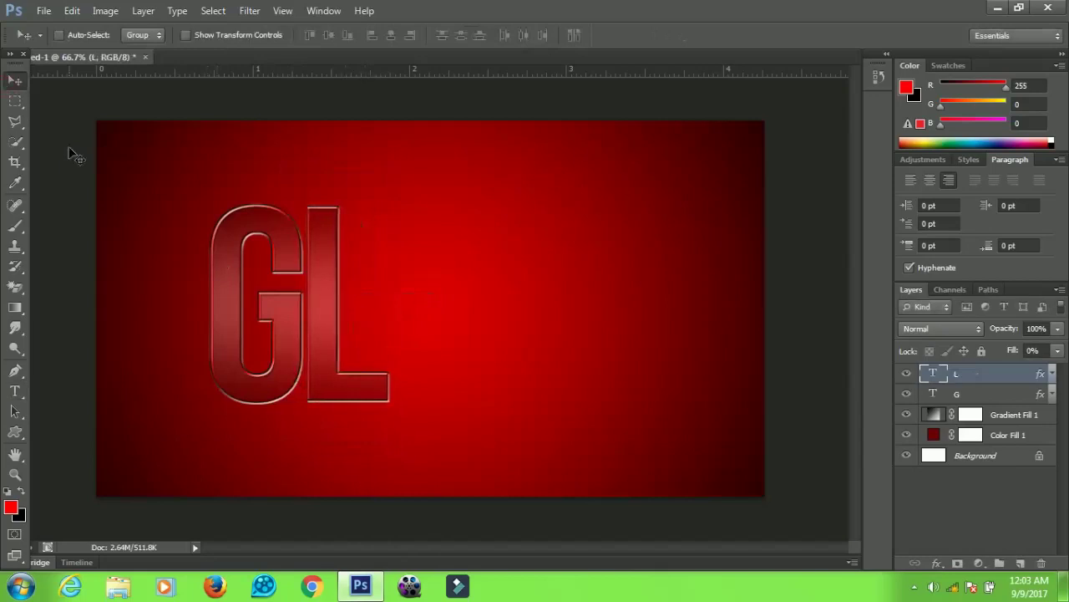
pyautogui.press('Left')
pyautogui.press('Left')
pyautogui.press('Left')
pyautogui.press('Left')
pyautogui.press('Left')
pyautogui.press('Left')
pyautogui.press('Left')
pyautogui.press('Left')
pyautogui.press('Left')
pyautogui.press('Left')
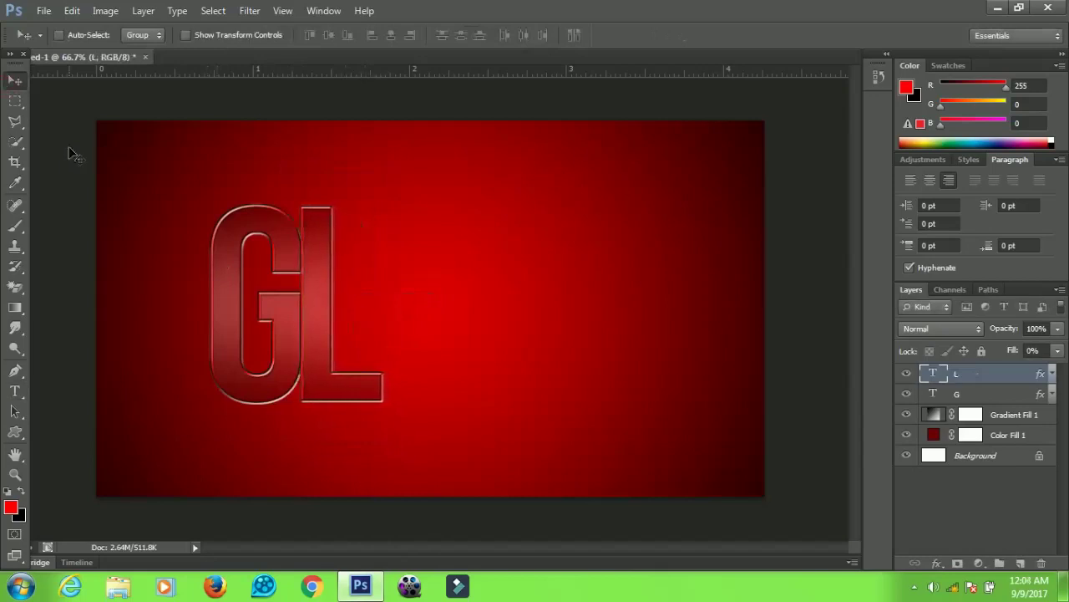
pyautogui.press('Left')
pyautogui.press('Left')
pyautogui.press('Left')
pyautogui.press('Left')
pyautogui.press('Left')
pyautogui.press('Left')
# Duplicate the L, move the copy right, and retype it as A.
pyautogui.hotkey('ctrl', 'j')
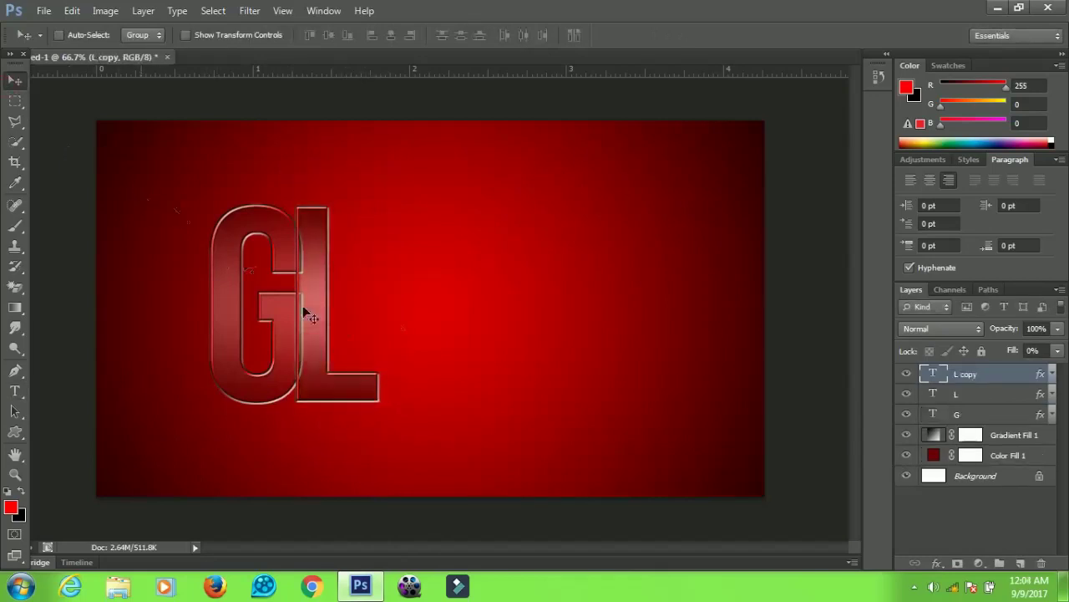
pyautogui.moveTo(303, 305); pyautogui.dragTo(399, 325)
pyautogui.doubleClick(399, 325)
pyautogui.press('BackSpace')
pyautogui.write('A')
pyautogui.hotkey('ctrl', 'Return')
pyautogui.hotkey('ctrl', '+')
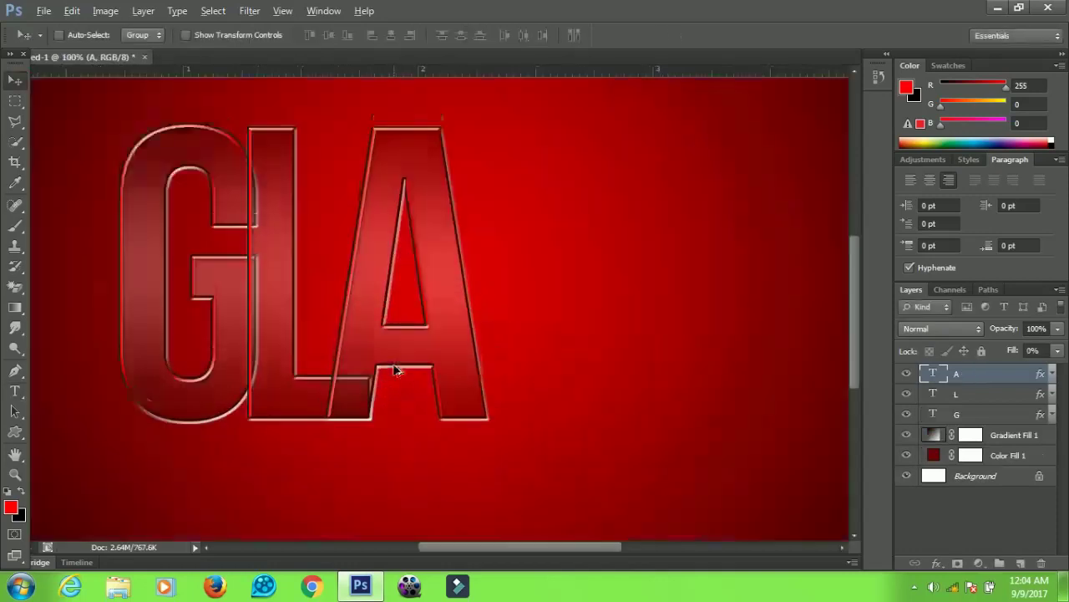
# Duplicate the A, move it right, and retype it as S, nudging it left.
pyautogui.hotkey('ctrl', 'j')
pyautogui.moveTo(459, 353); pyautogui.dragTo(609, 353)
pyautogui.doubleClick(585, 251)
pyautogui.press('BackSpace')
pyautogui.write('D')
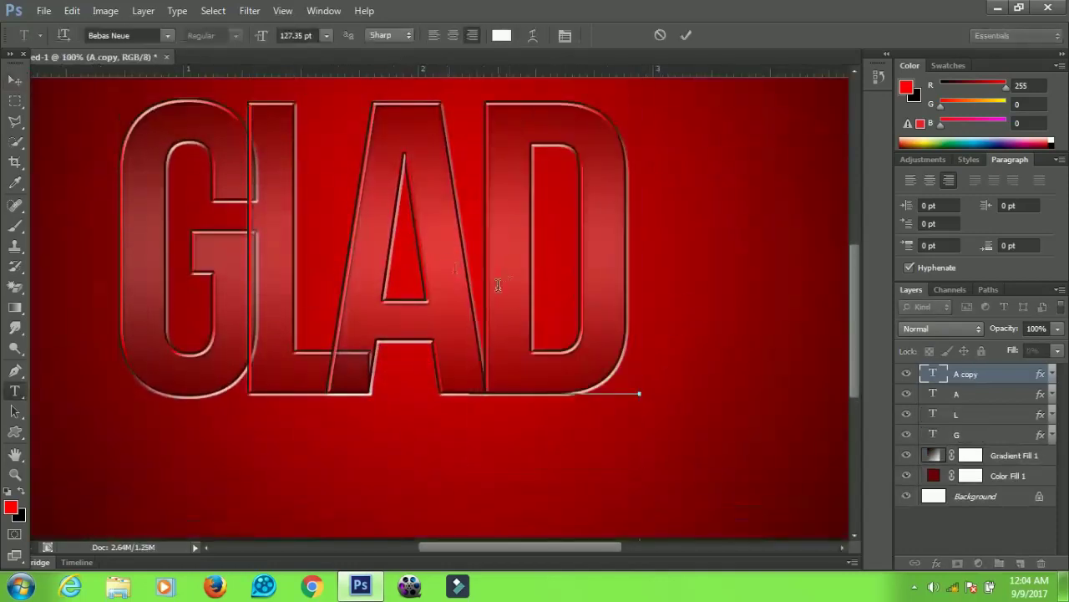
pyautogui.doubleClick(499, 285)
pyautogui.write('S')
pyautogui.hotkey('ctrl', 'Return')
pyautogui.press('Left')
pyautogui.press('Left')
pyautogui.press('Left')
pyautogui.press('Left')
pyautogui.press('Left')
pyautogui.press('Left')
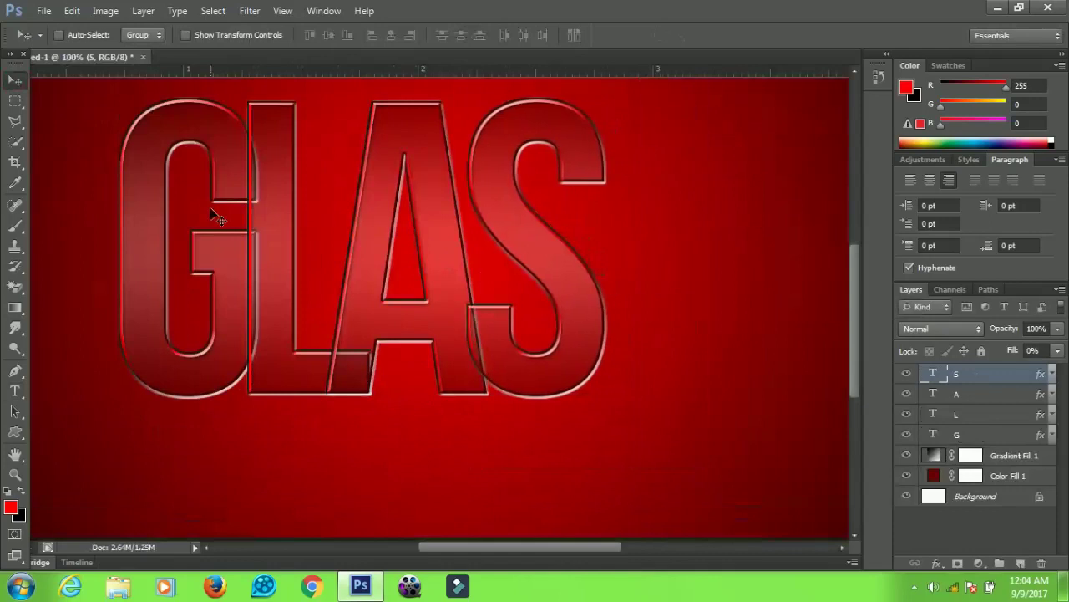
# Duplicate the S as the final S of GLASS and zoom out to 50%.
pyautogui.hotkey('ctrl', 'j')
pyautogui.moveTo(557, 270); pyautogui.dragTo(680, 270)
pyautogui.scroll(1, 417, 332)
pyautogui.hotkey('ctrl', '-')
pyautogui.hotkey('ctrl', '-')
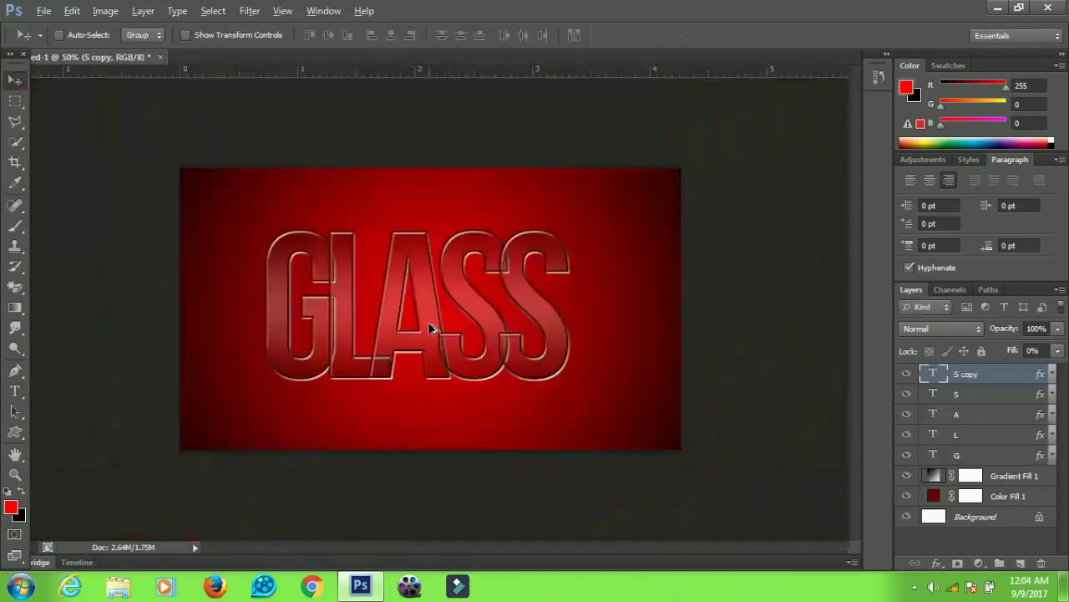
# Group the five letter layers as Group 1, duplicate it, and hide the original Group 1.
pyautogui.click(986, 458)
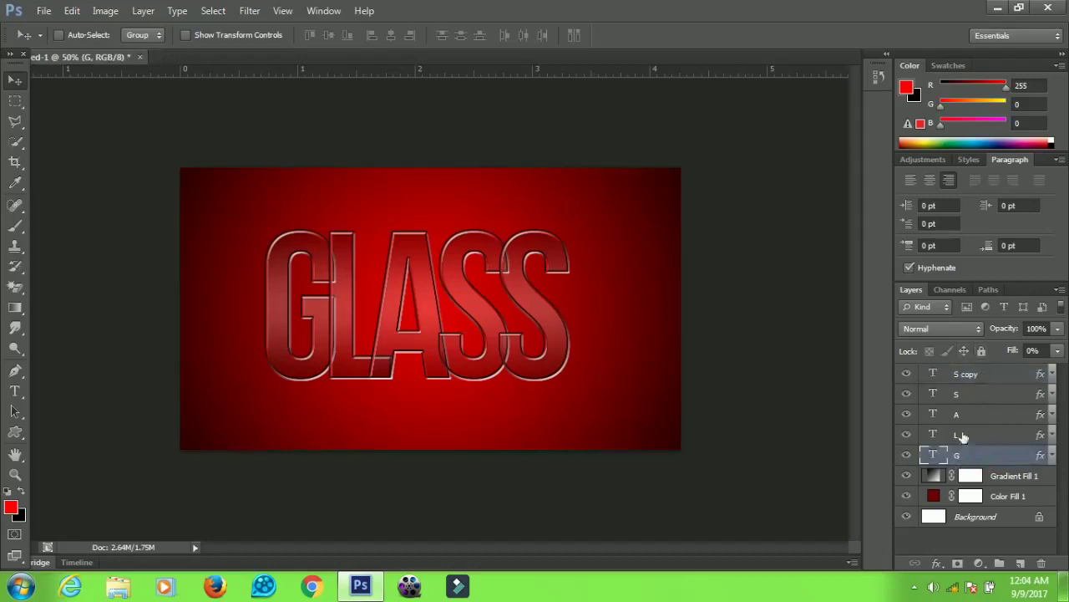
pyautogui.keyDown('shift'); pyautogui.click(968, 374); pyautogui.keyUp('shift')
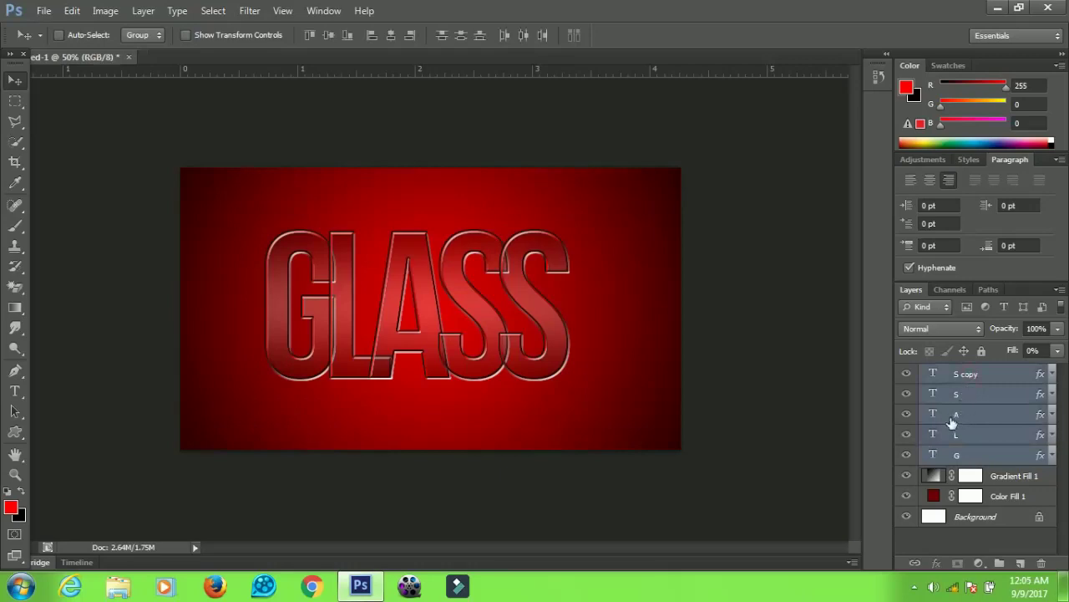
pyautogui.hotkey('ctrl', 'g')
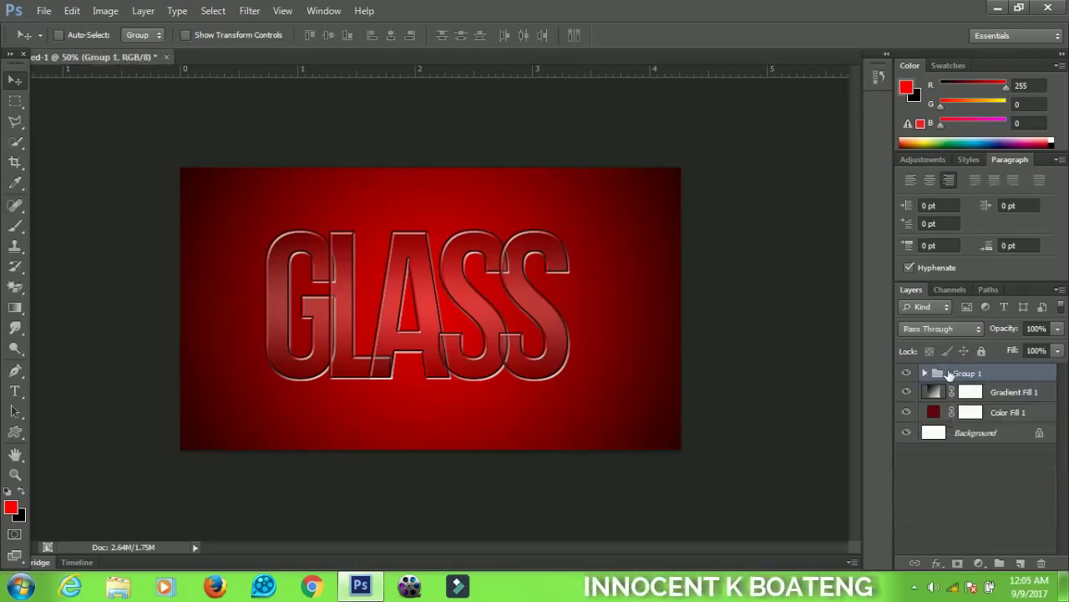
pyautogui.hotkey('ctrl', 'j')
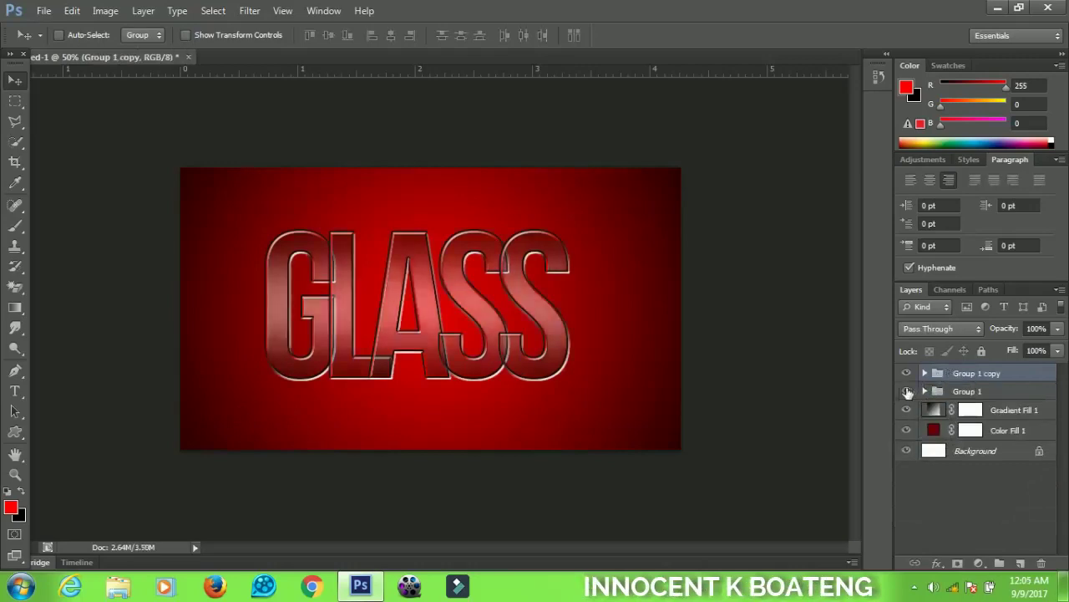
pyautogui.click(906, 391)
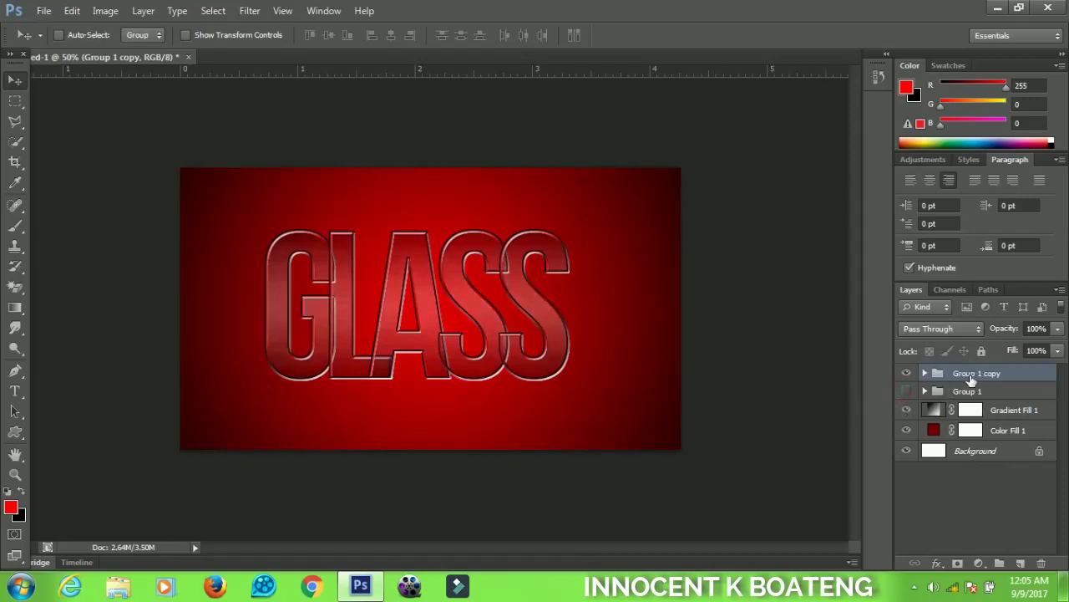
# Convert Group 1 copy to a smart object, rasterize it, and select the whole canvas.
pyautogui.rightClick(970, 381)
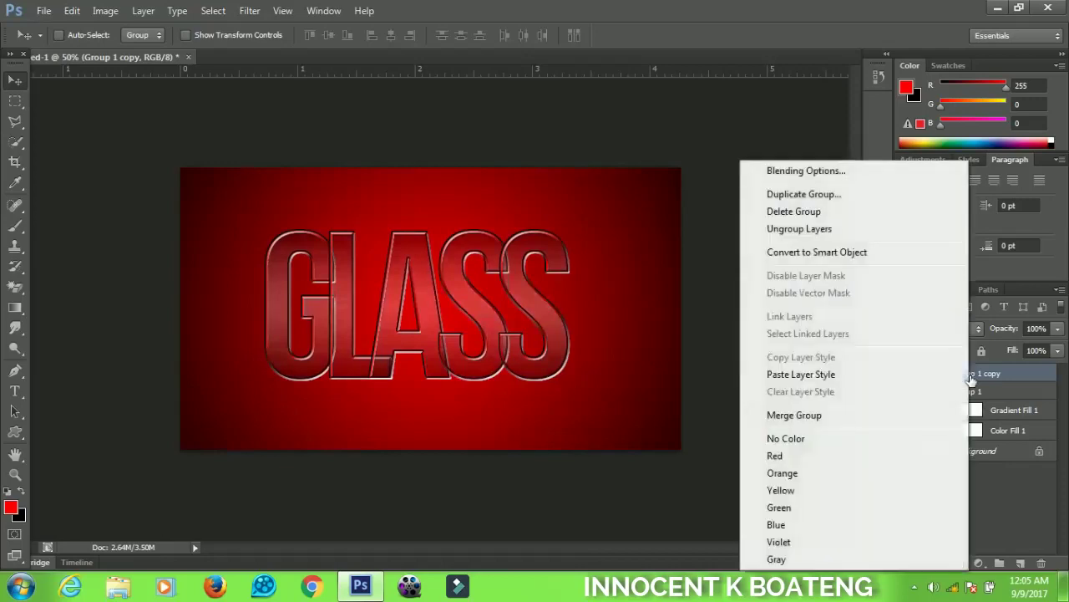
pyautogui.click(822, 252)
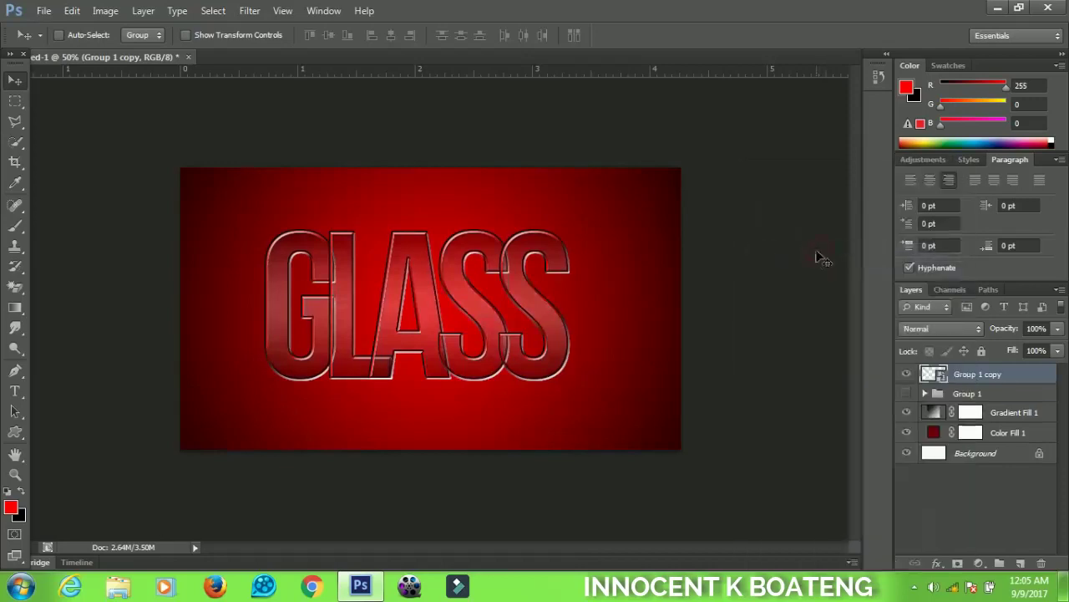
pyautogui.rightClick(968, 378)
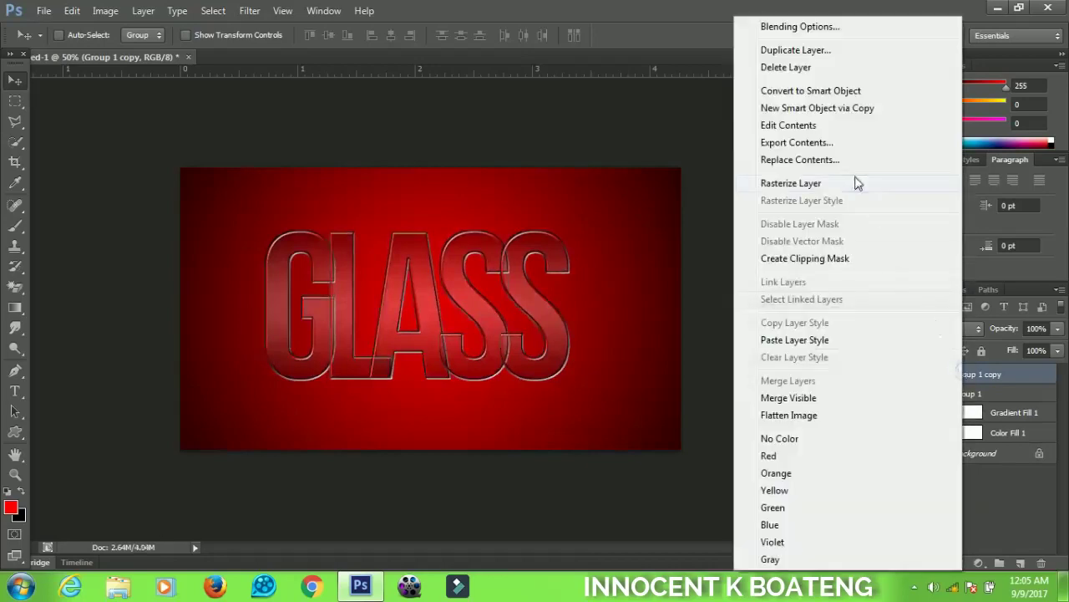
pyautogui.click(854, 181)
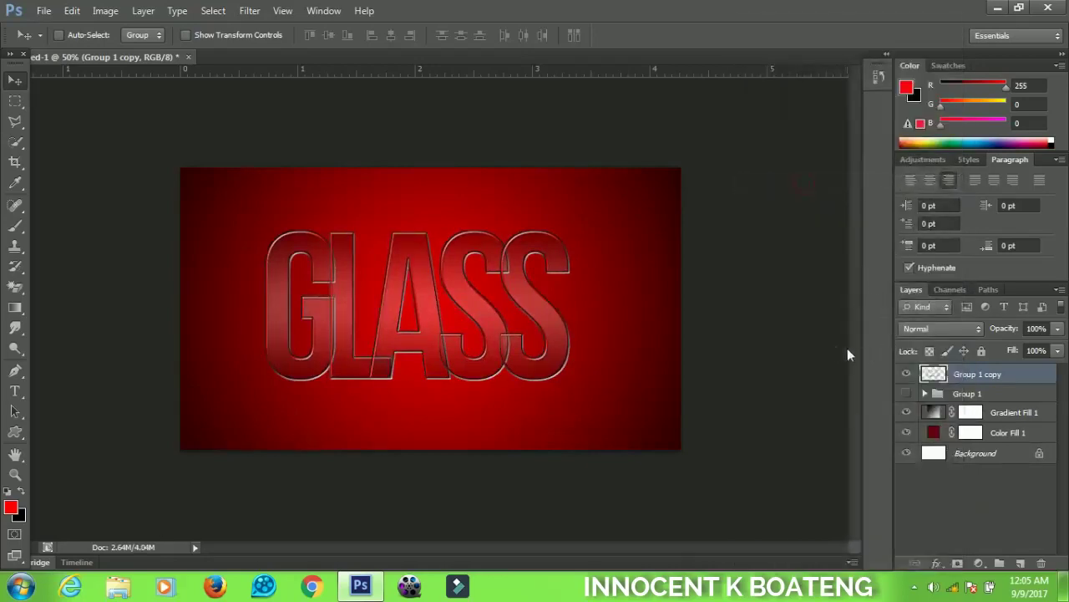
pyautogui.hotkey('ctrl', 'a')
# Centre the GLASS layer horizontally and vertically on the canvas, then deselect.
pyautogui.click(390, 36)
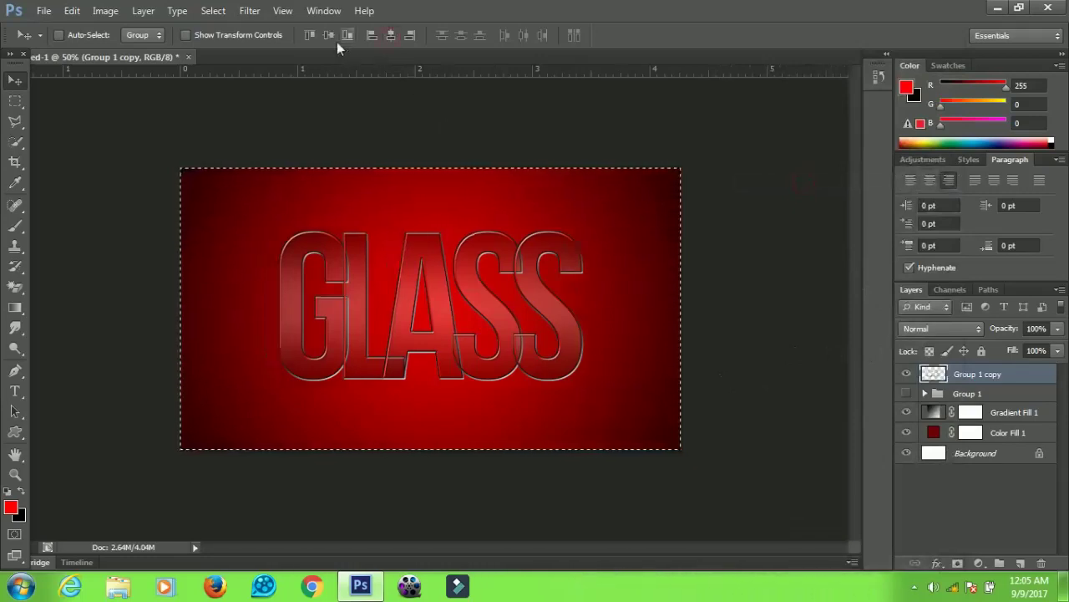
pyautogui.click(328, 37)
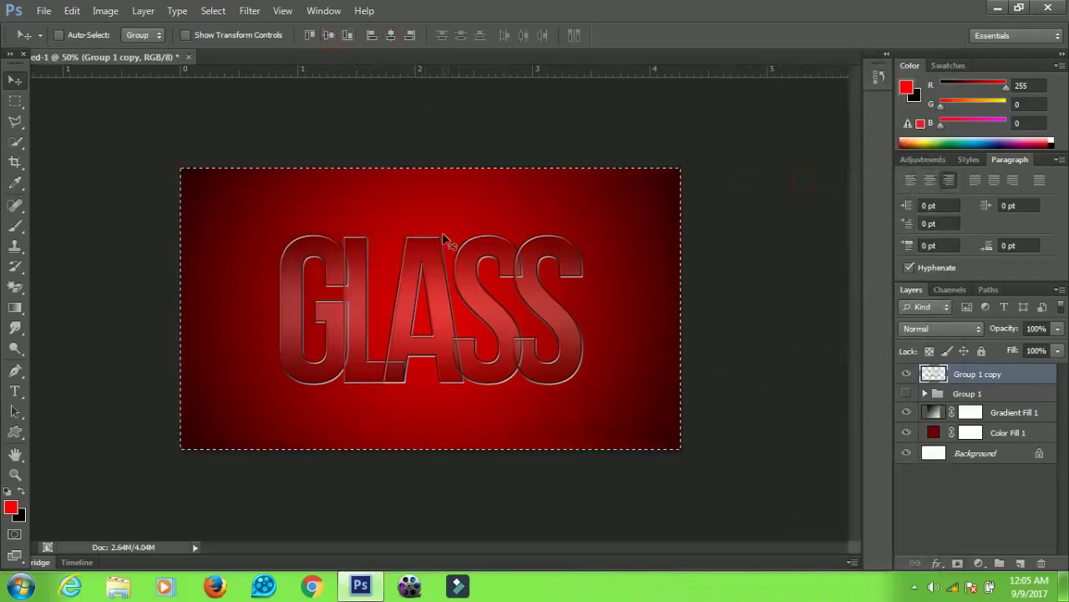
pyautogui.hotkey('ctrl', 'd')
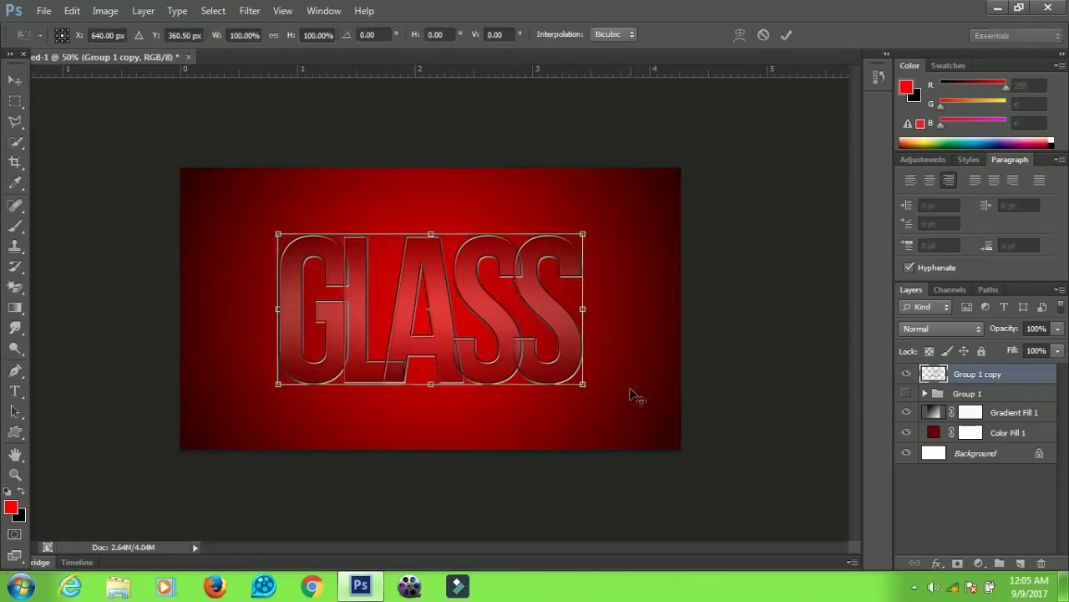
# Scale the GLASS layer up to about 111% and duplicate it to brighten the glass.
pyautogui.hotkey('ctrl', 't')
pyautogui.moveTo(583, 385); pyautogui.dragTo(598, 398)
pyautogui.press('Return')
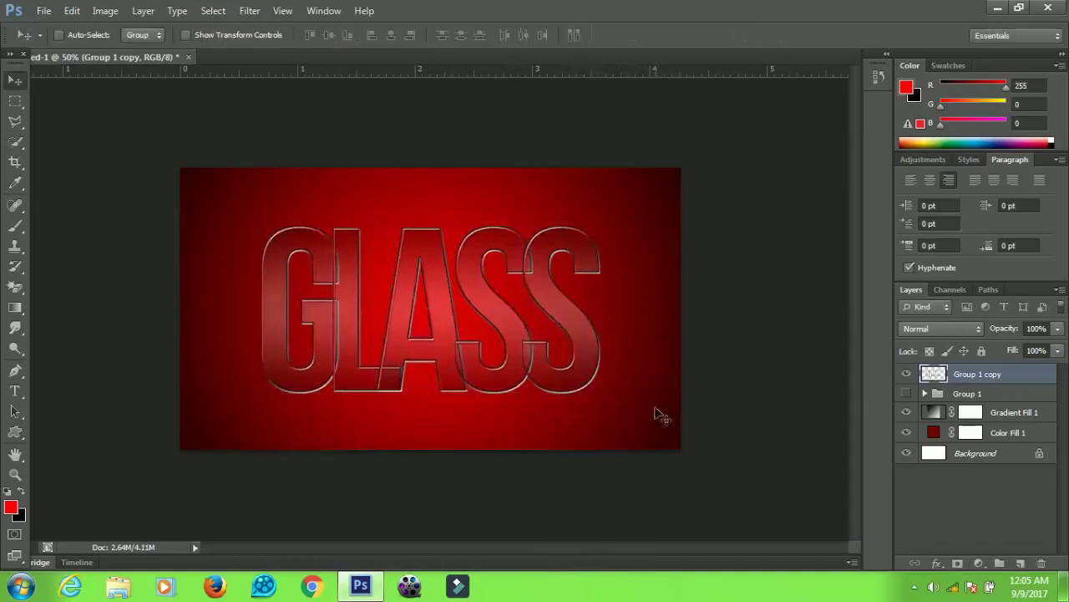
pyautogui.hotkey('ctrl', 'j')
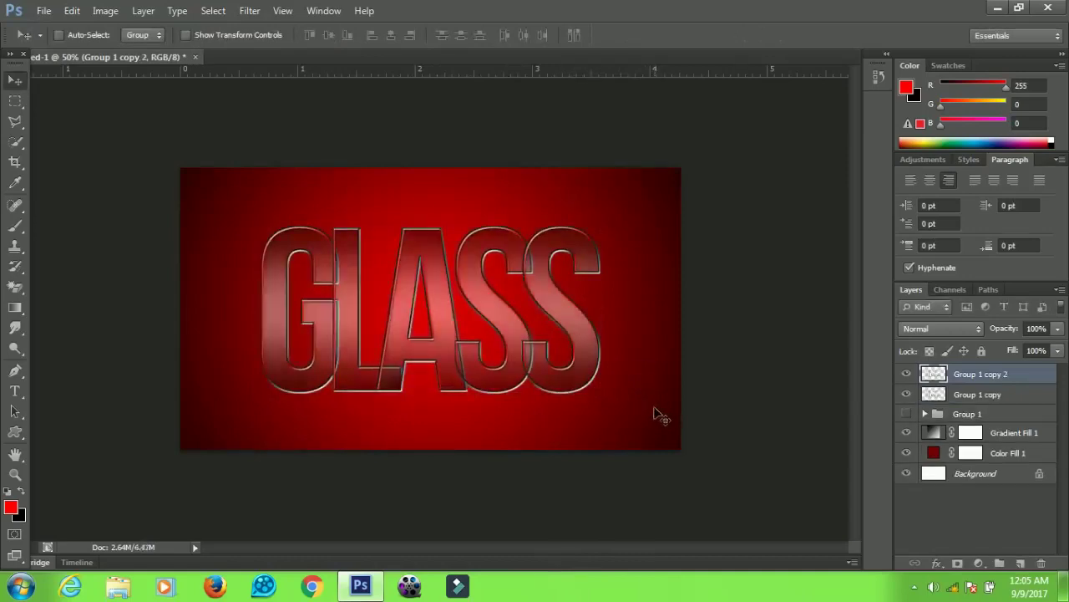
# Duplicate GLASS as Group 1 copy 3, flip it vertically, and move it below the word.
pyautogui.hotkey('ctrl', 'j')
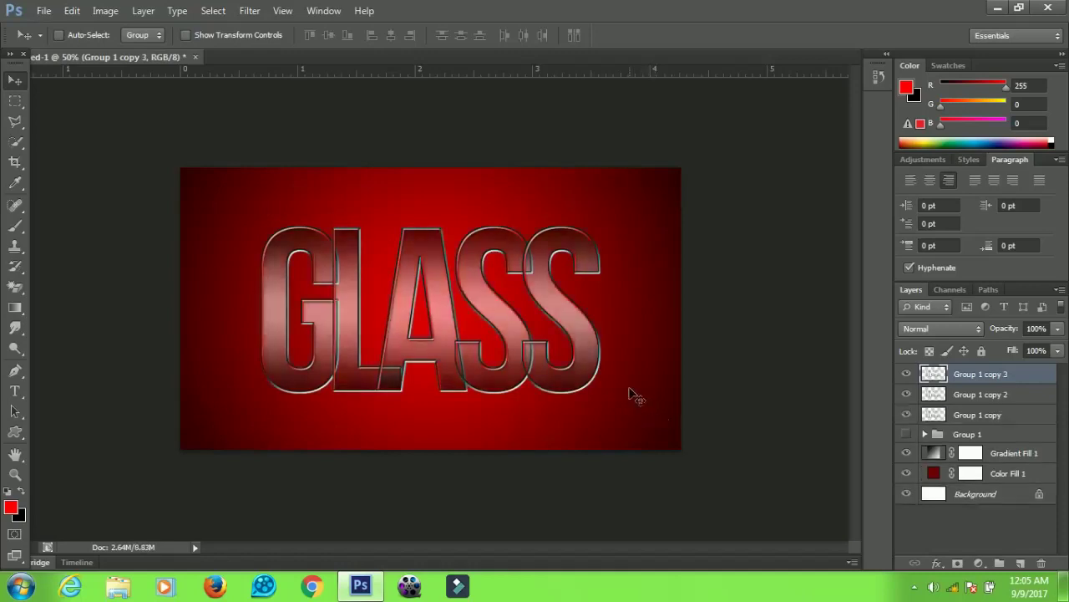
pyautogui.hotkey('ctrl', 't')
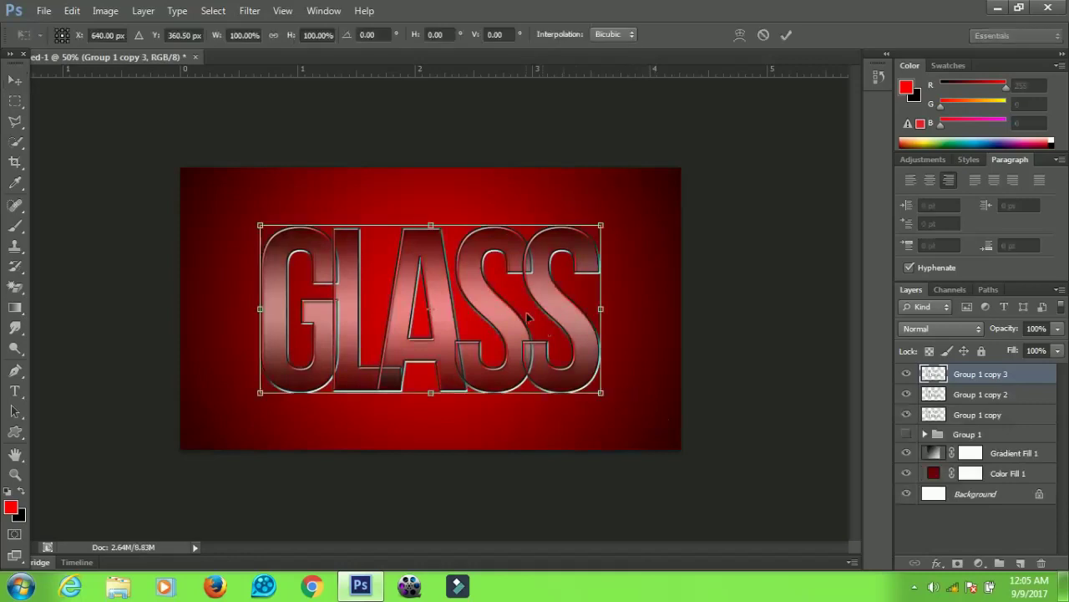
pyautogui.rightClick(526, 311)
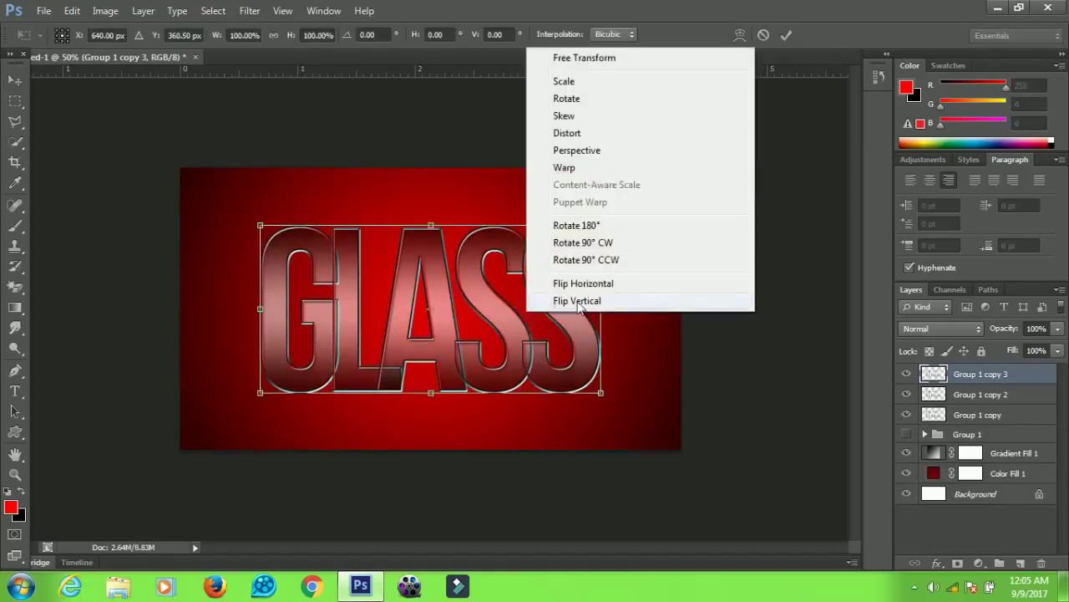
pyautogui.click(578, 302)
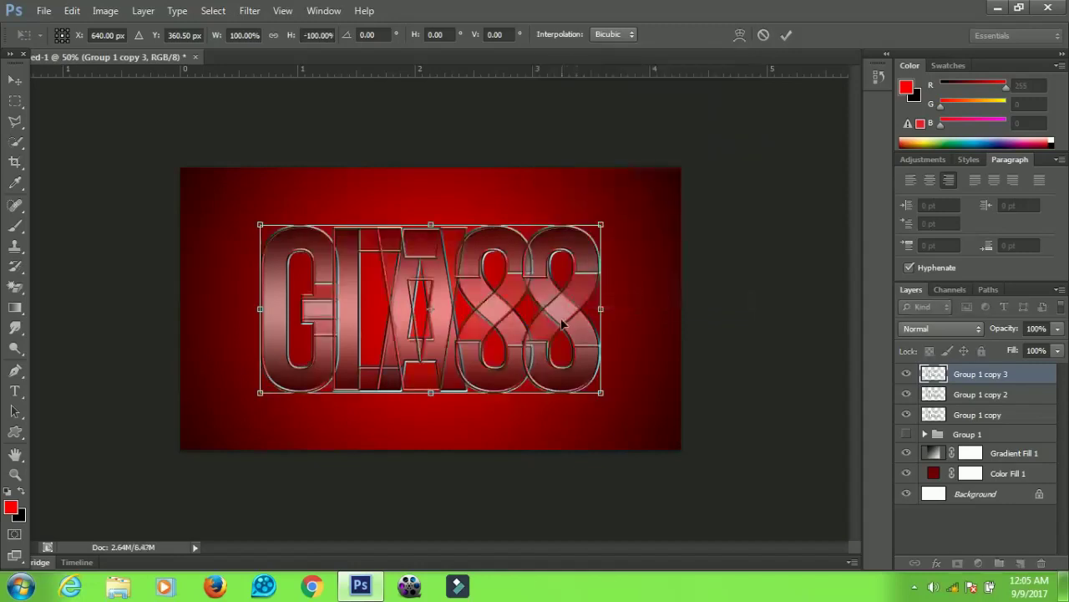
pyautogui.press('Return')
pyautogui.moveTo(565, 294)
pyautogui.mouseDown()
pyautogui.moveTo(566, 394)
pyautogui.moveTo(536, 424)
pyautogui.mouseUp()
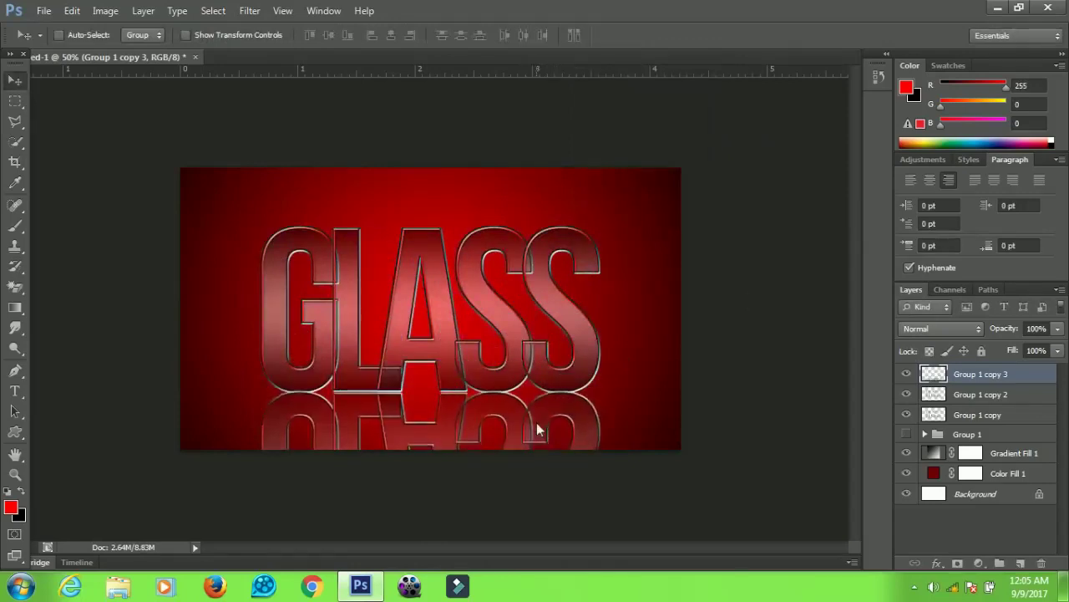
# Mask Group 1 copy 3 with a foreground-to-transparent gradient so the reflection fades downward.
pyautogui.click(958, 563)
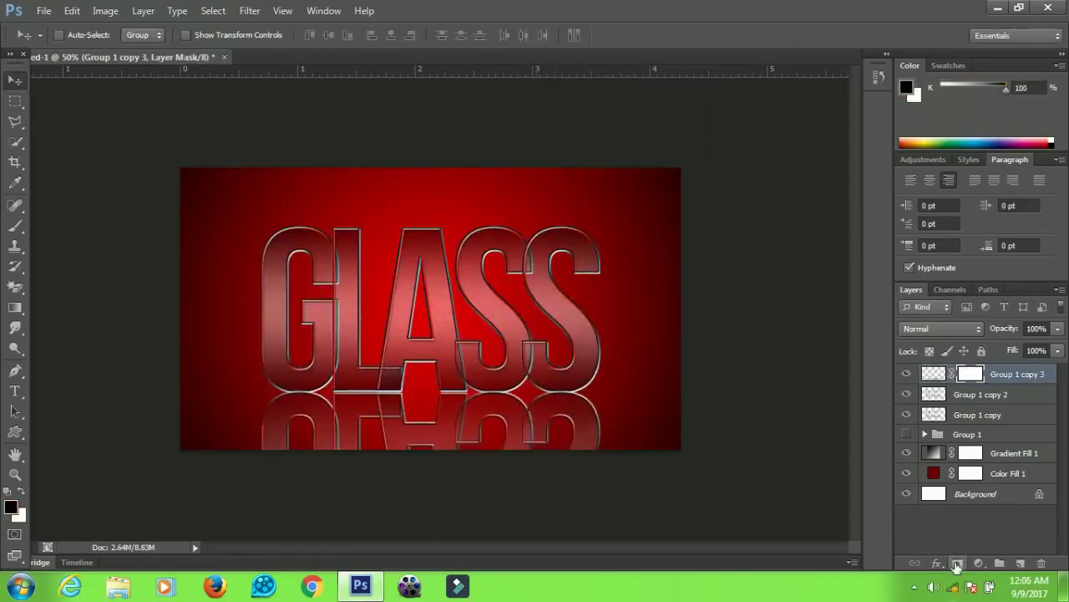
pyautogui.click(16, 307)
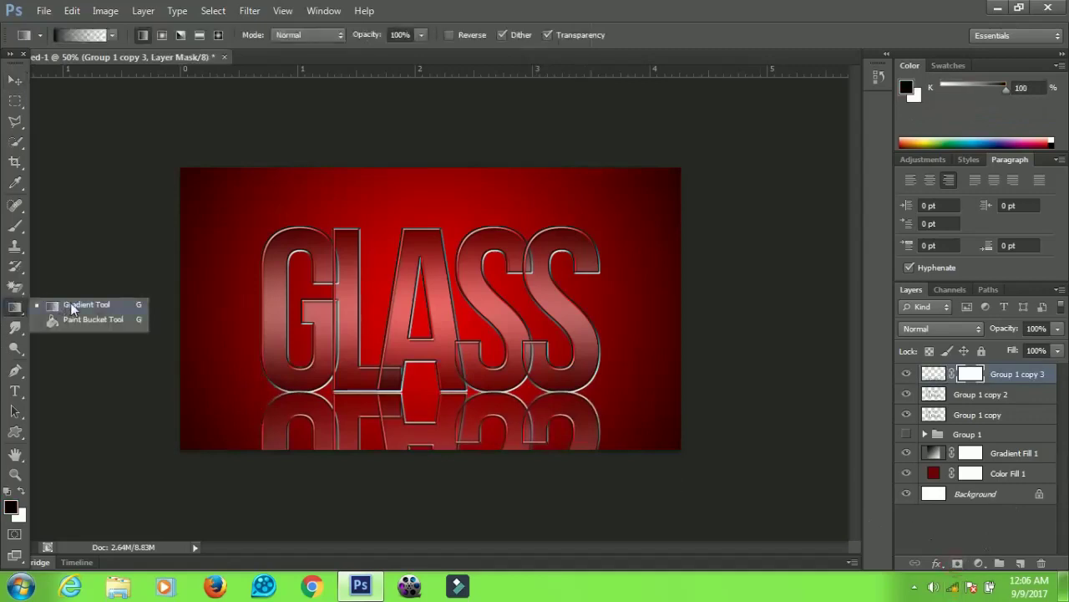
pyautogui.click(72, 307)
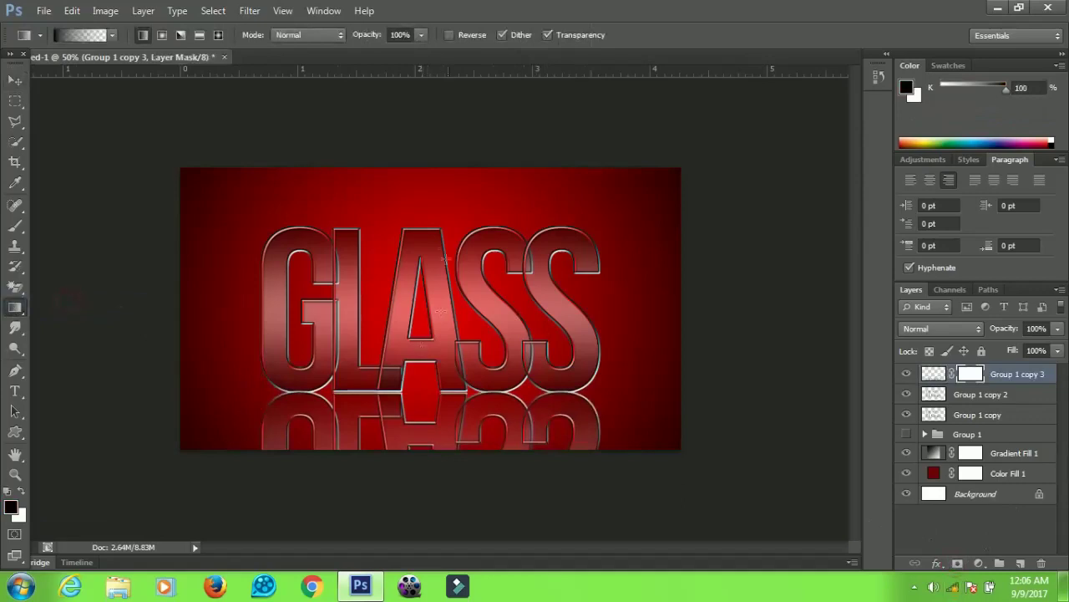
pyautogui.click(93, 39)
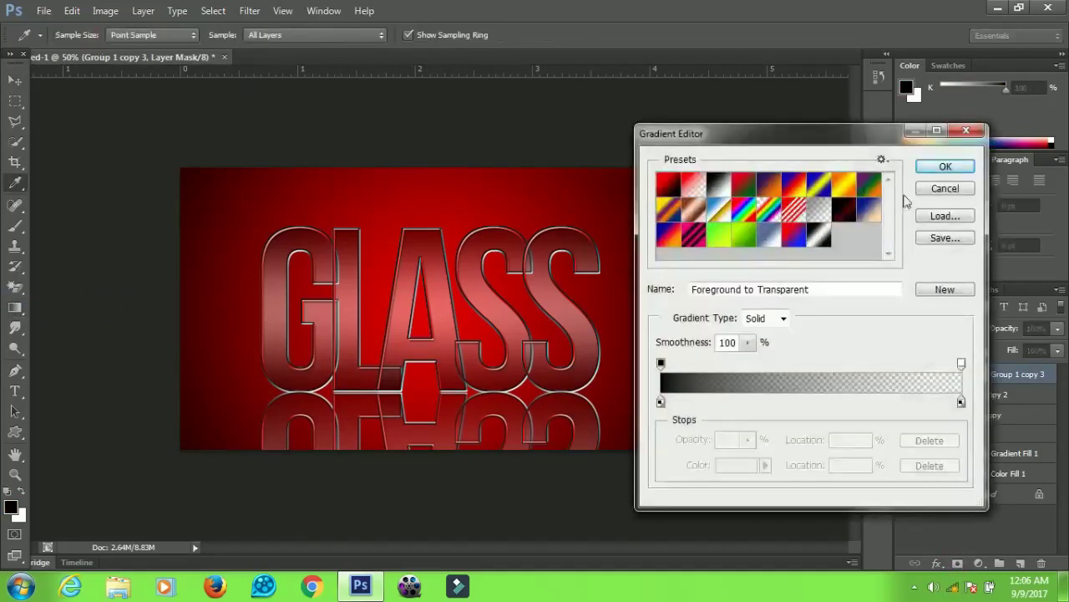
pyautogui.click(940, 167)
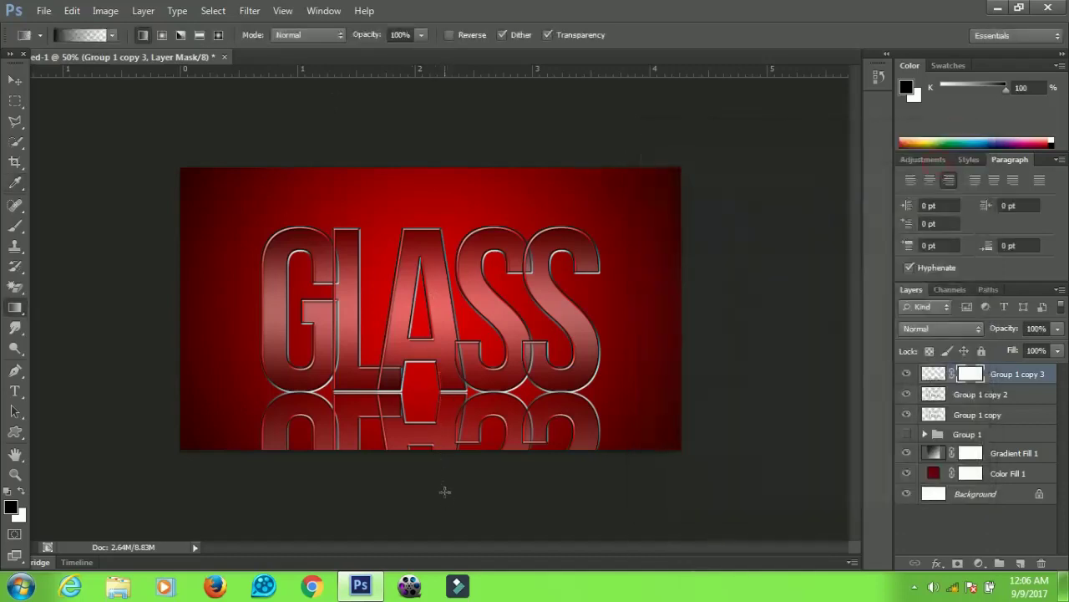
pyautogui.moveTo(444, 498); pyautogui.dragTo(449, 206)
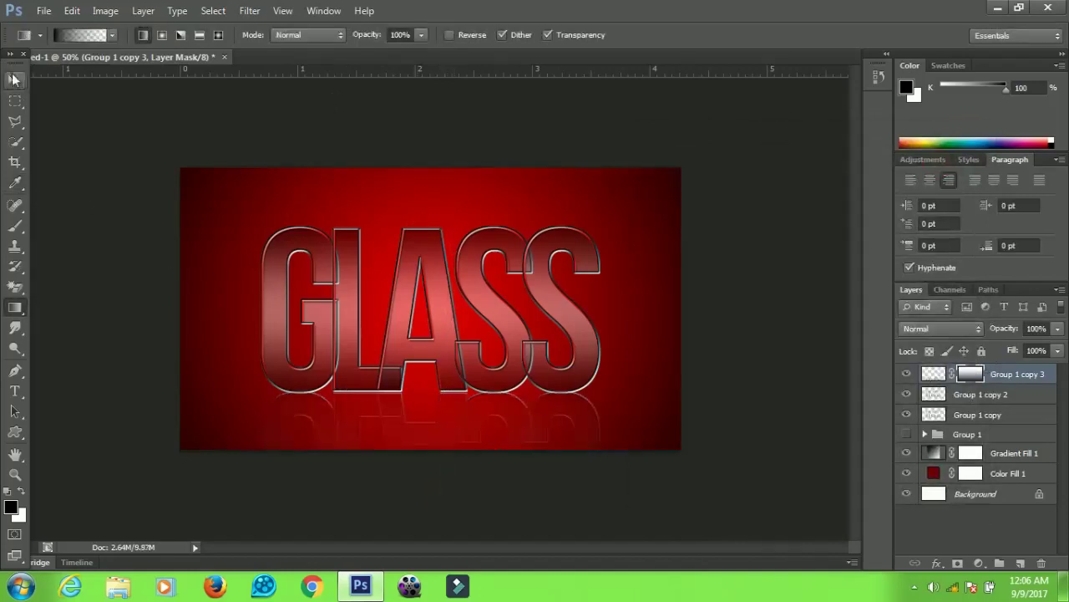
pyautogui.click(15, 78)
pyautogui.hotkey('ctrl', '+')
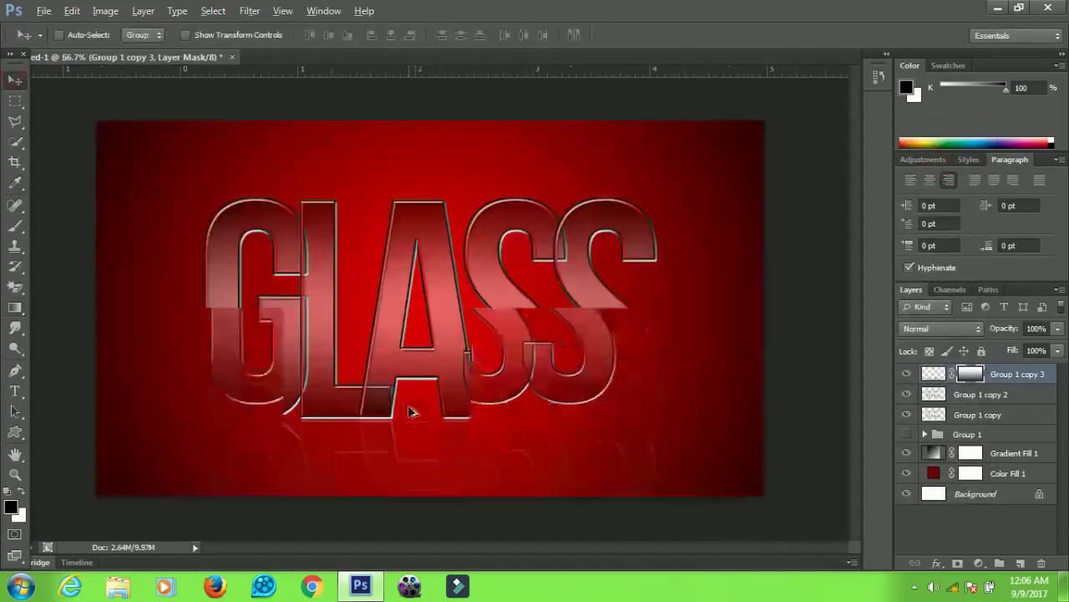